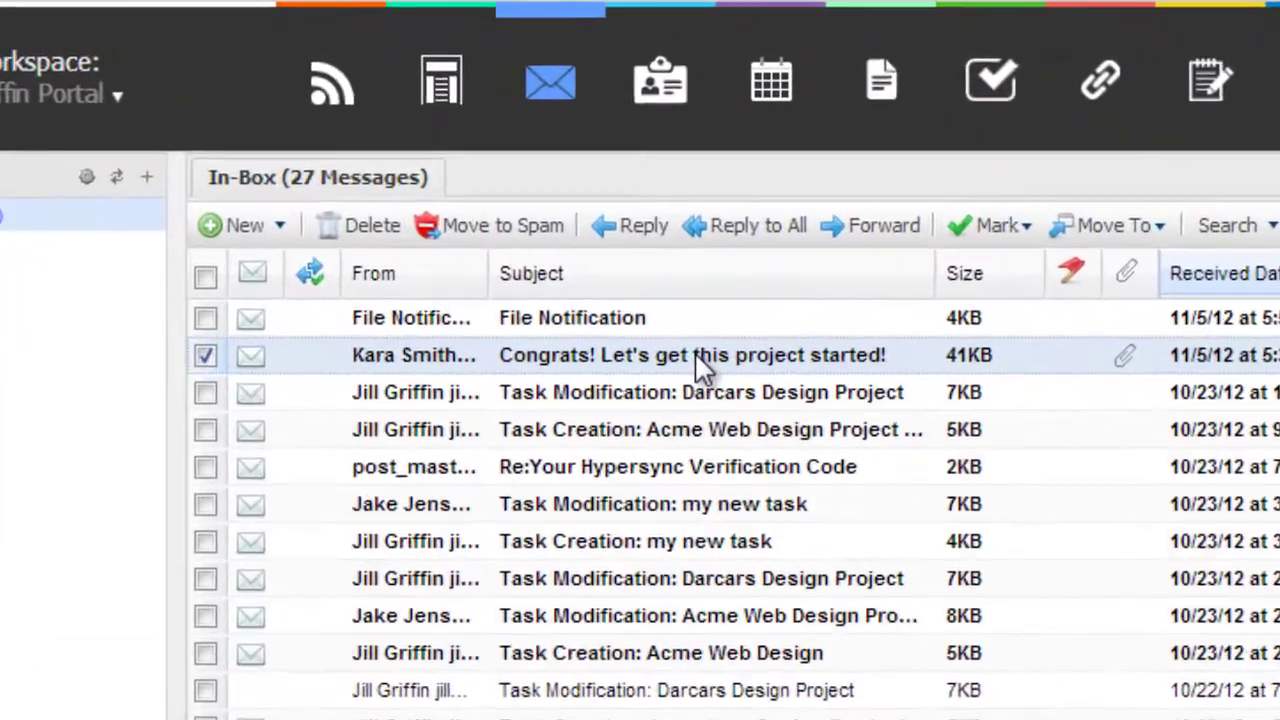
Open the "Congrats! Let's get this project started!" email and save its Design specs.docx attachment to the Design group.
{"action": "double_click", "coordinate": [552, 247]}
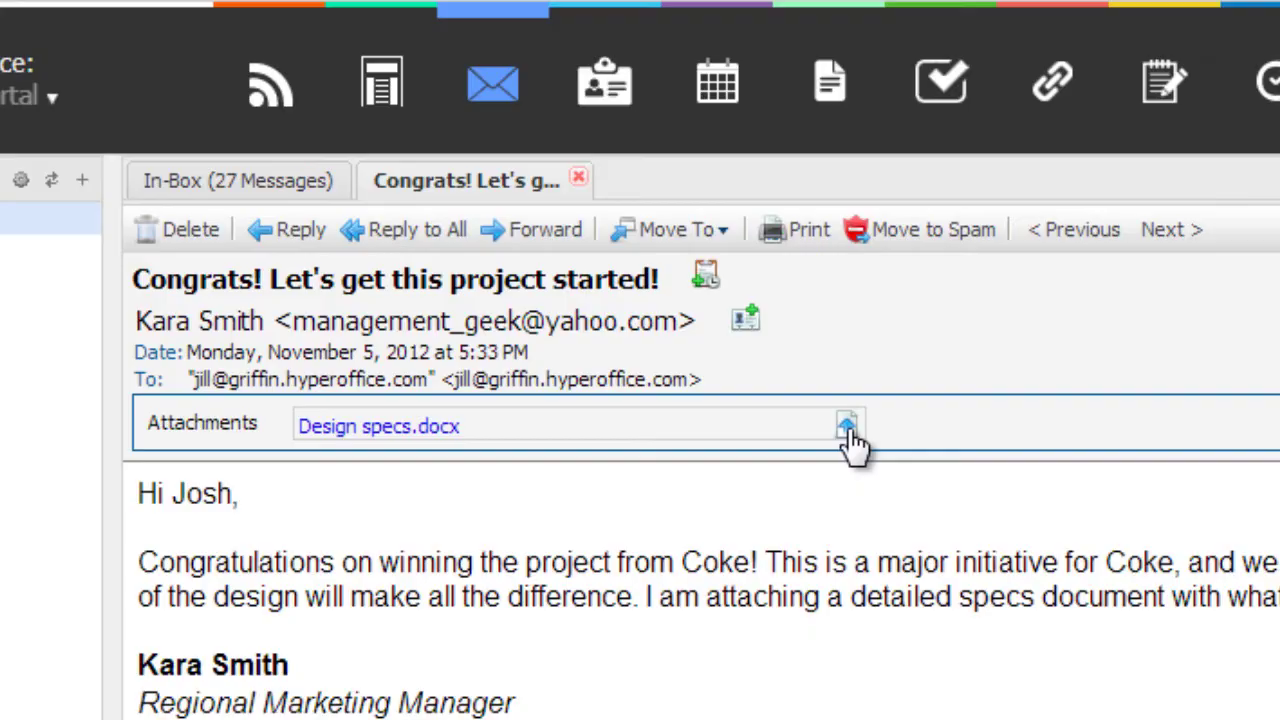
{"action": "left_click", "coordinate": [847, 428]}
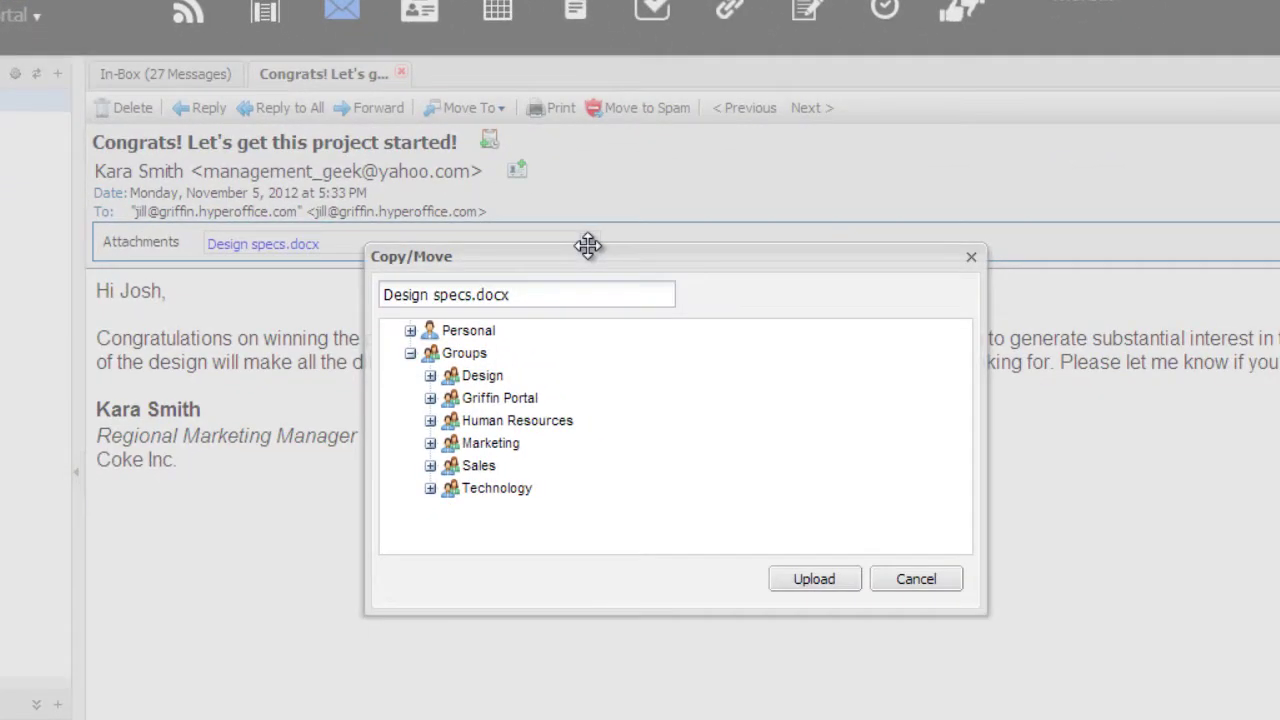
{"action": "left_click", "coordinate": [483, 382]}
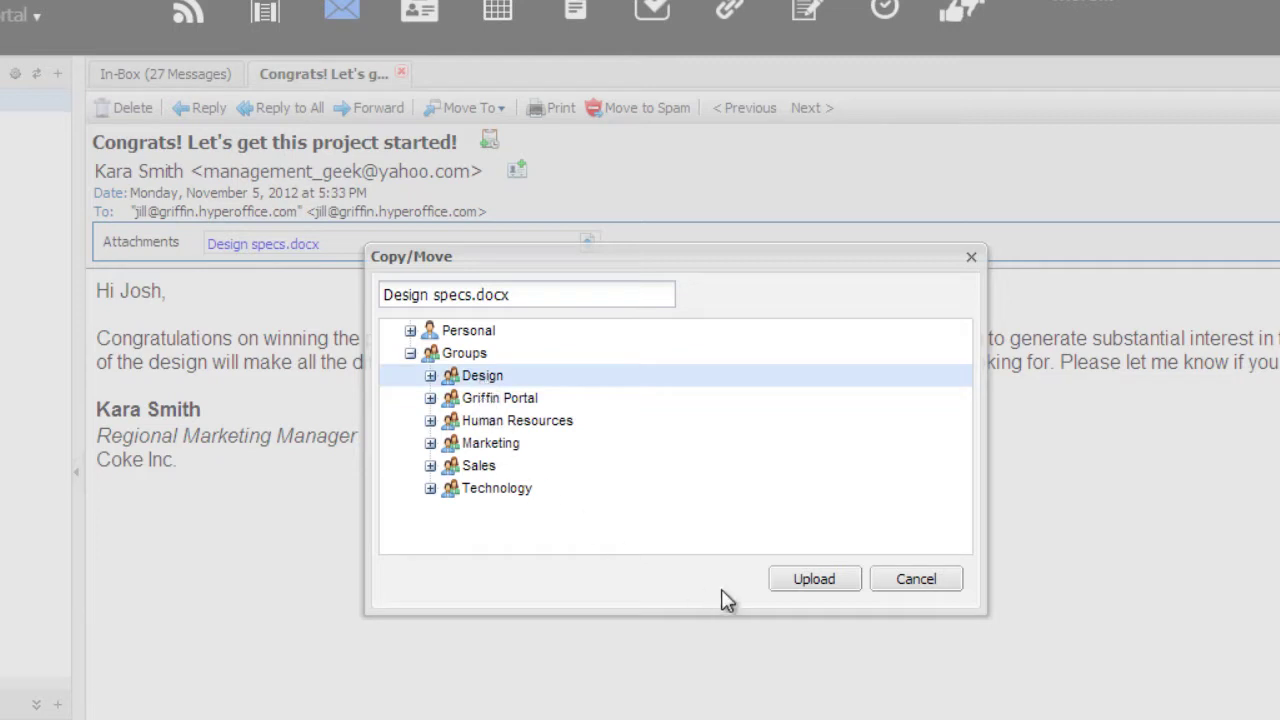
{"action": "left_click", "coordinate": [808, 585]}
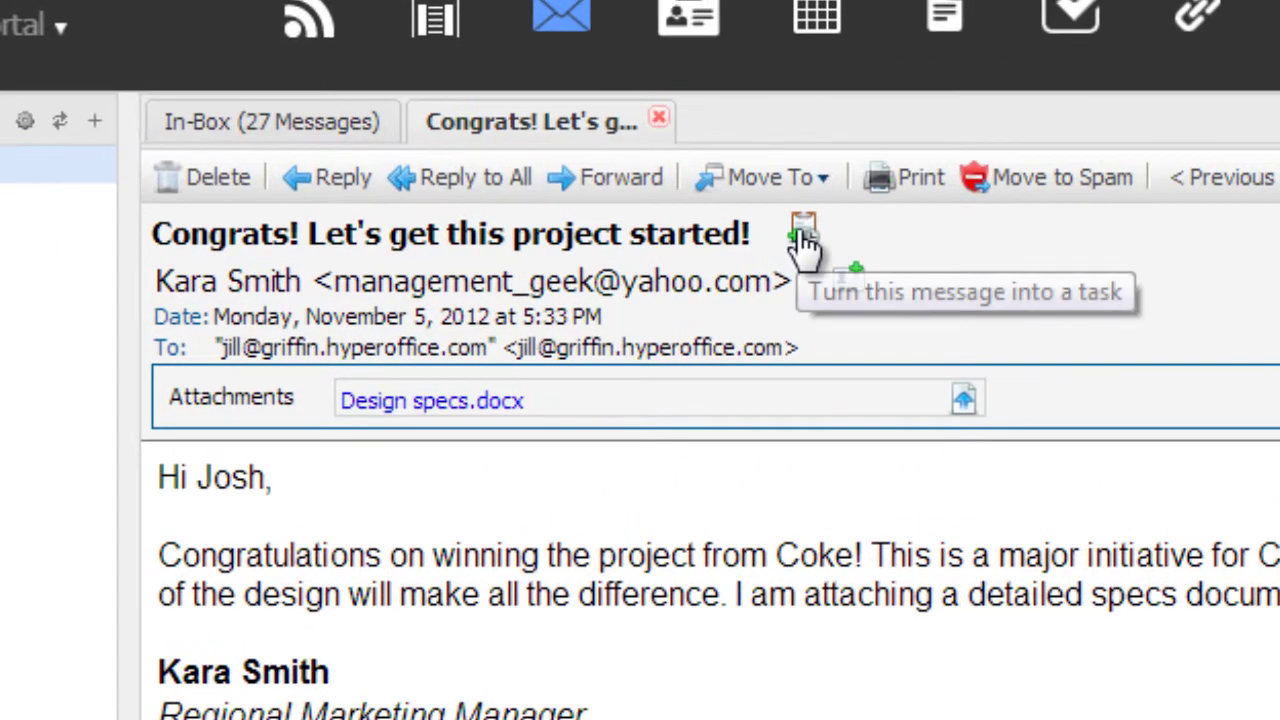
Convert the email into a task in the Design group with the subject "Coke Project".
{"action": "left_click", "coordinate": [805, 240]}
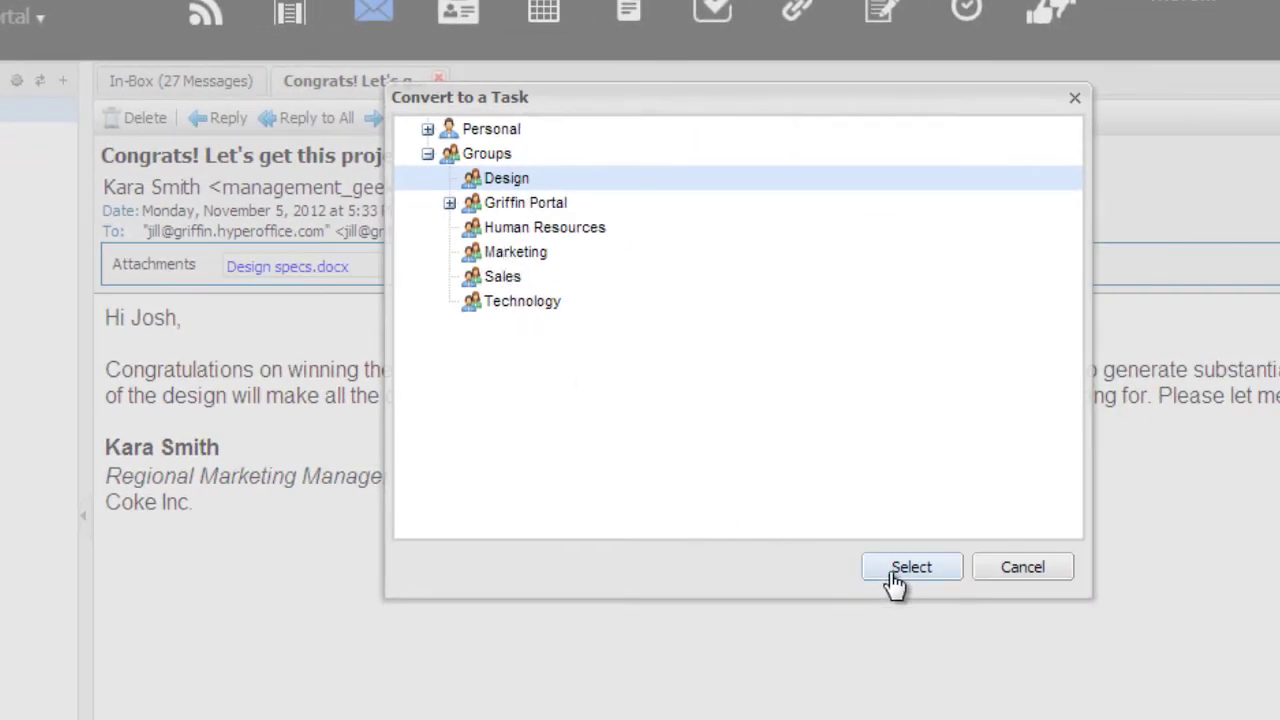
{"action": "left_click", "coordinate": [893, 578]}
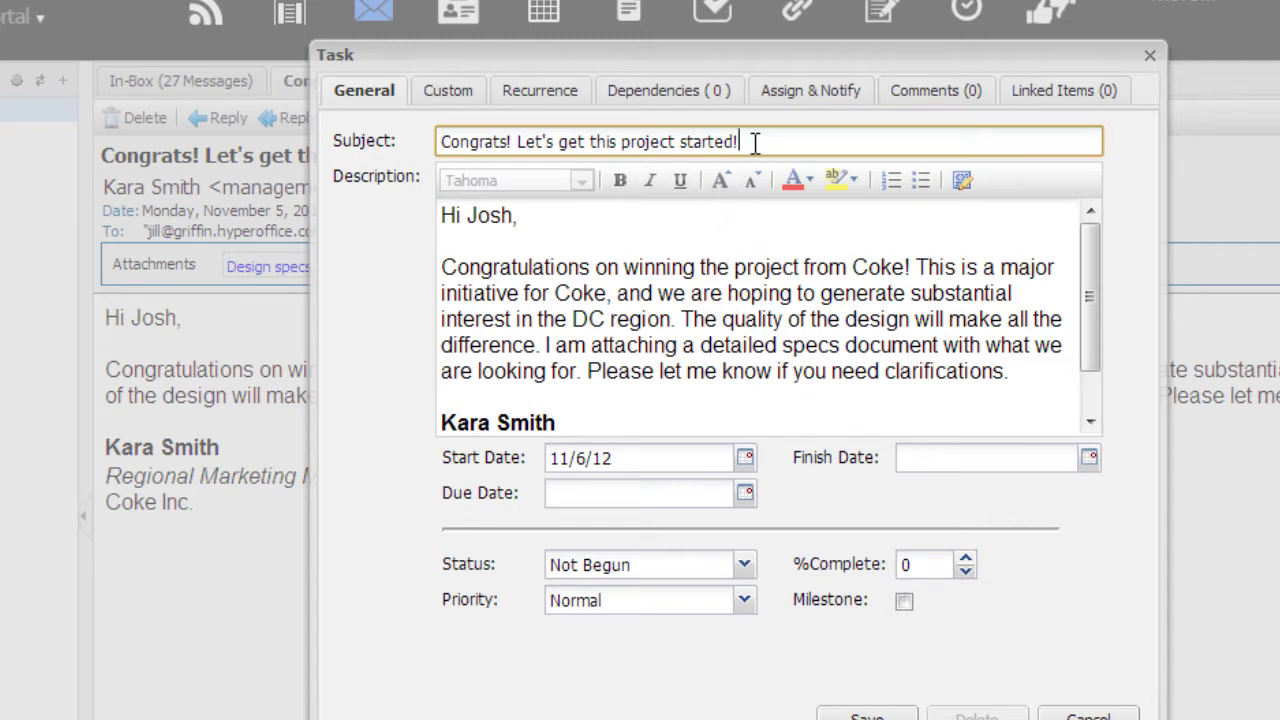
{"action": "left_click_drag", "start_coordinate": [755, 143], "coordinate": [420, 143]}
{"action": "type", "text": "Coke "}
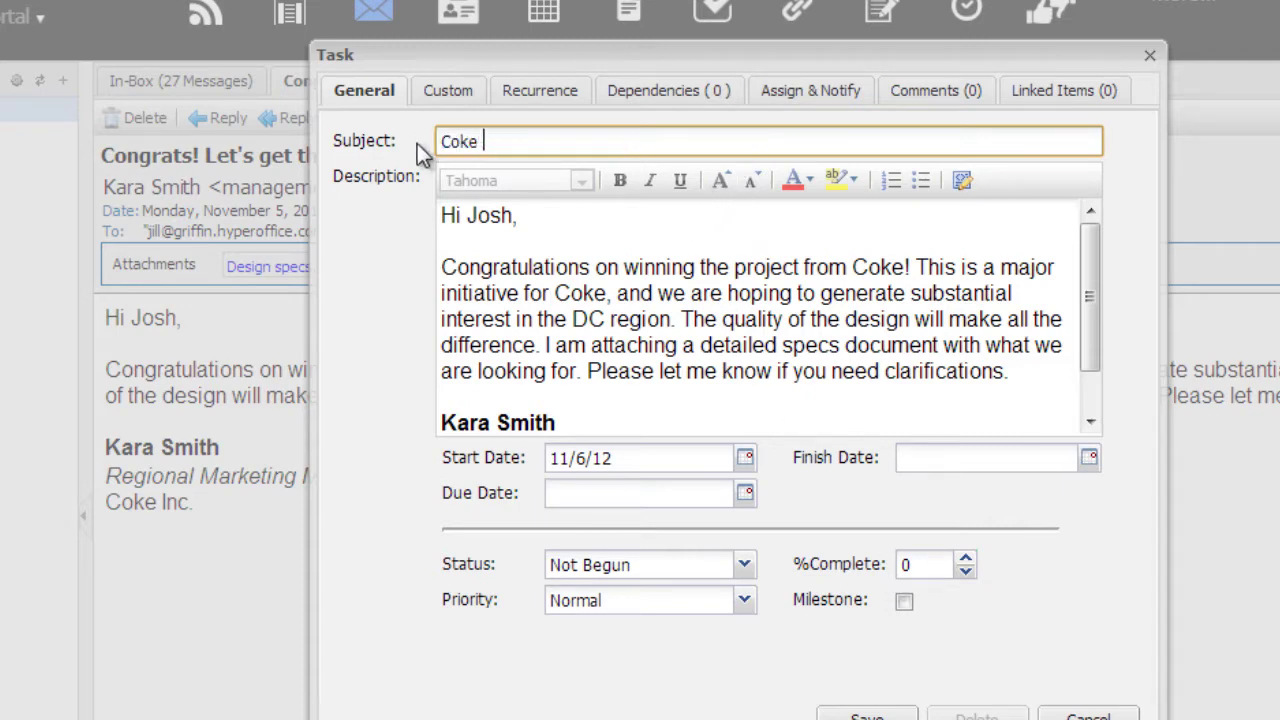
{"action": "type", "text": "Project"}
Remove the greeting, the congratulations sentence and the sender's signature from the task description.
{"action": "left_click_drag", "start_coordinate": [920, 267], "coordinate": [434, 223]}
{"action": "key", "text": "BackSpace"}
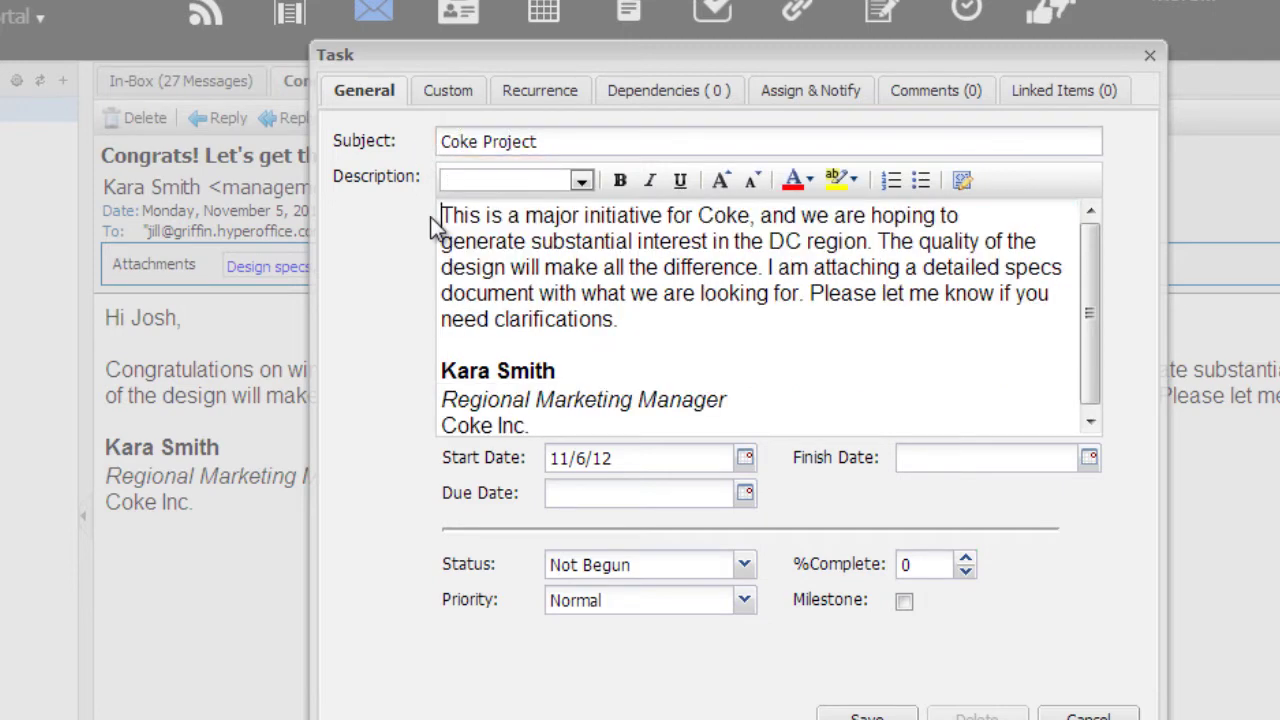
{"action": "left_click_drag", "start_coordinate": [443, 347], "coordinate": [585, 437]}
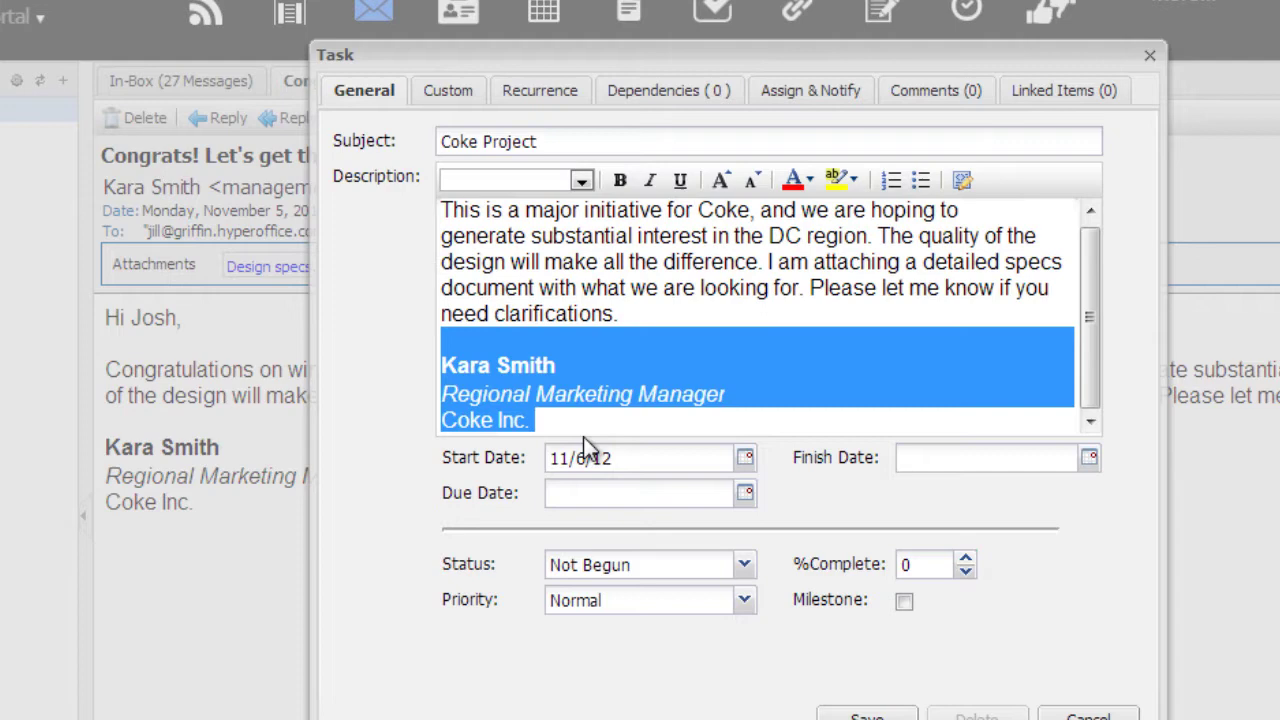
{"action": "key", "text": "BackSpace"}
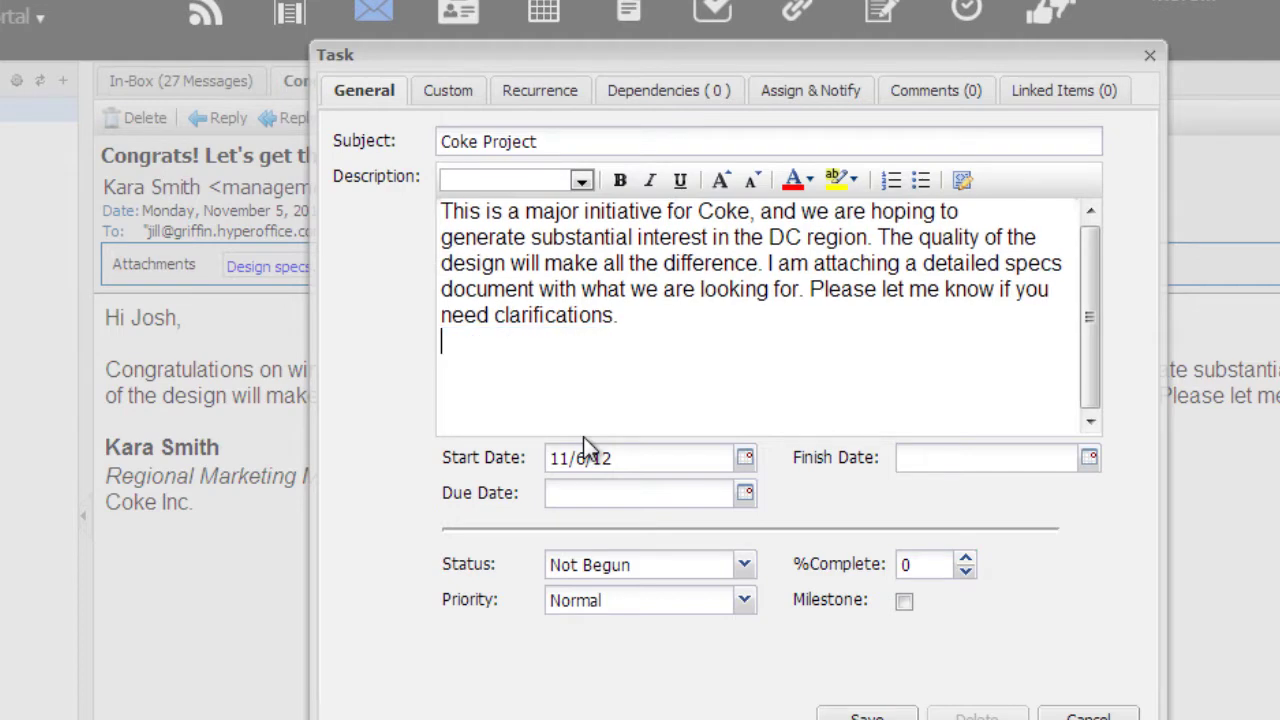
Set the task's priority to High and add two team members as assignees with the Assign and notify option.
{"action": "left_click", "coordinate": [744, 600]}
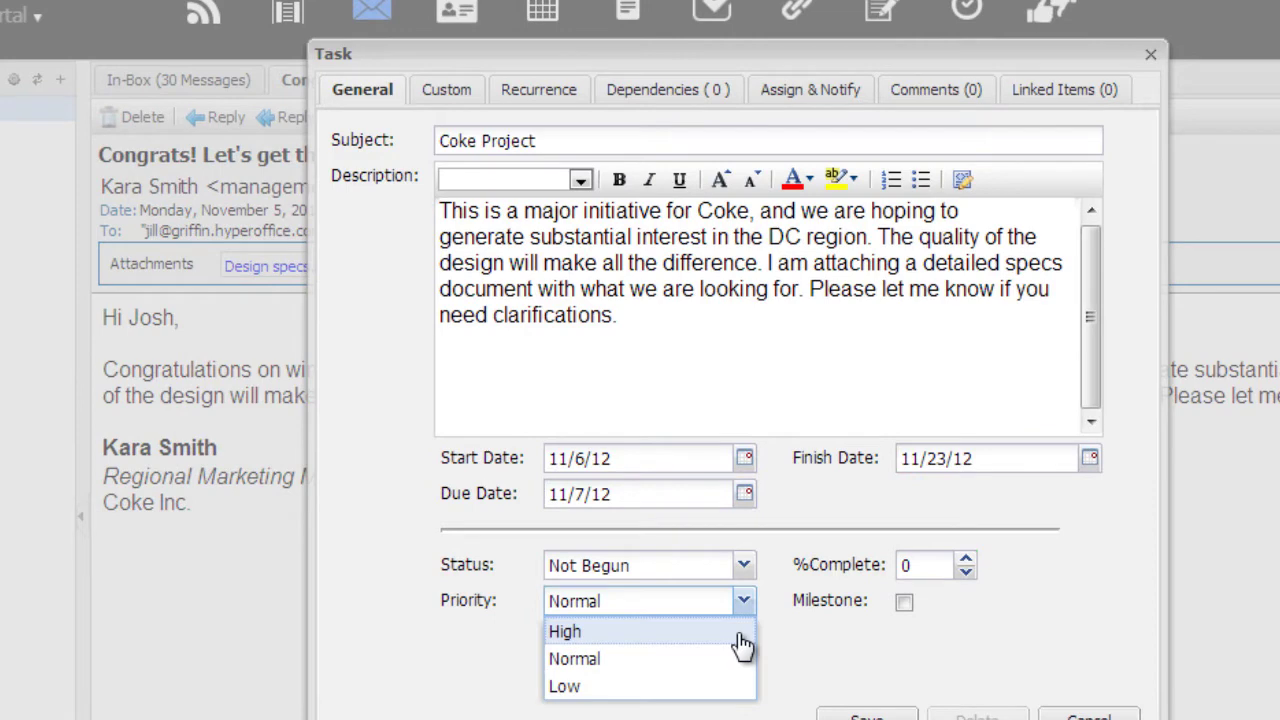
{"action": "left_click", "coordinate": [565, 631]}
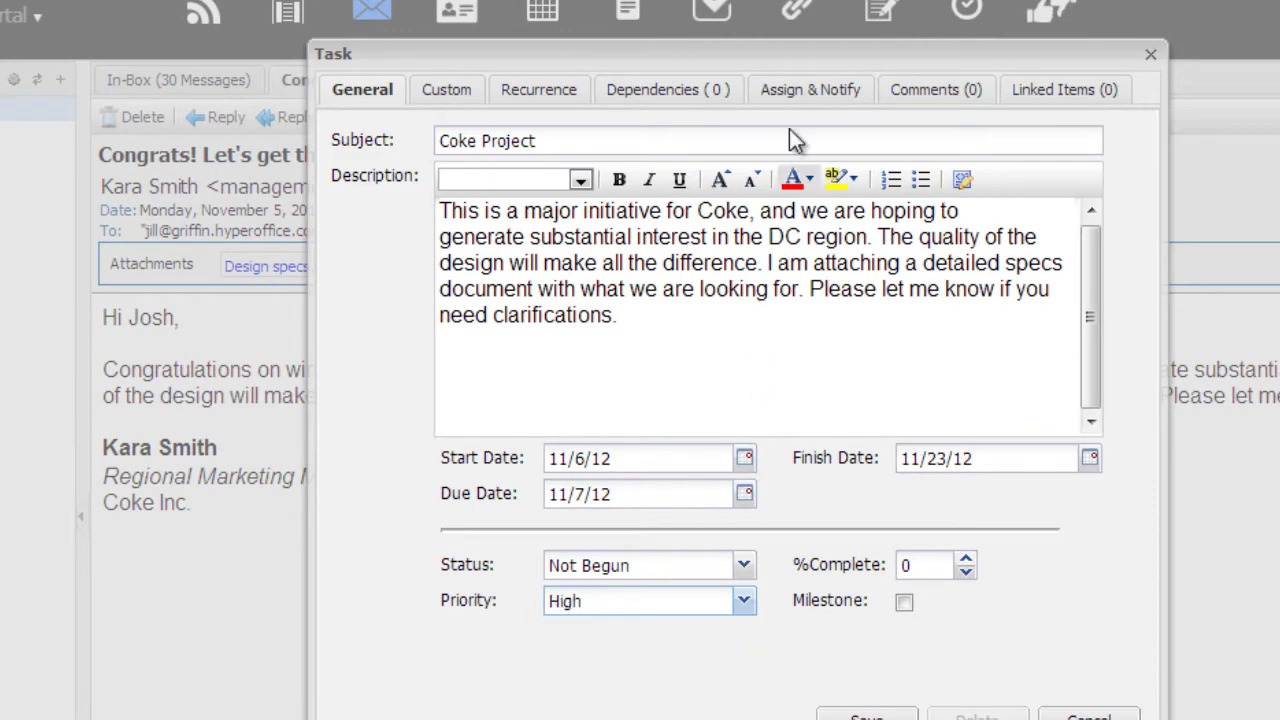
{"action": "left_click", "coordinate": [800, 97]}
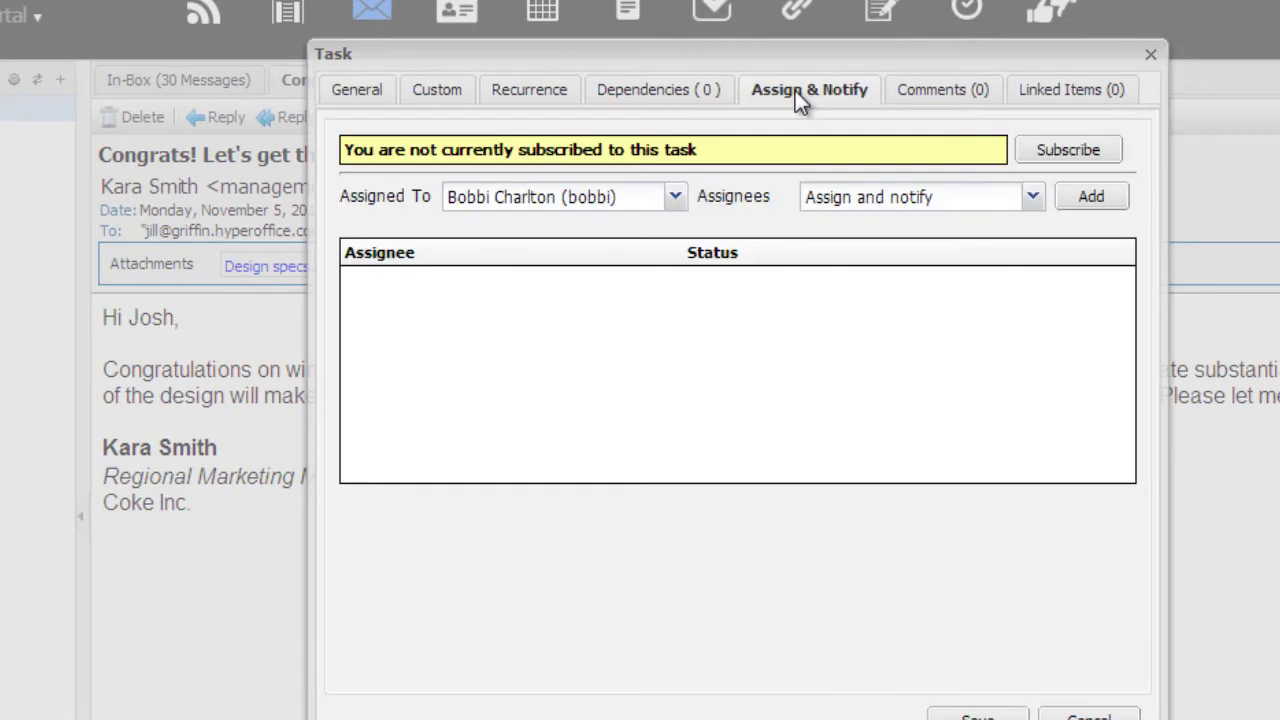
{"action": "left_click", "coordinate": [1080, 208]}
{"action": "left_click", "coordinate": [1090, 203]}
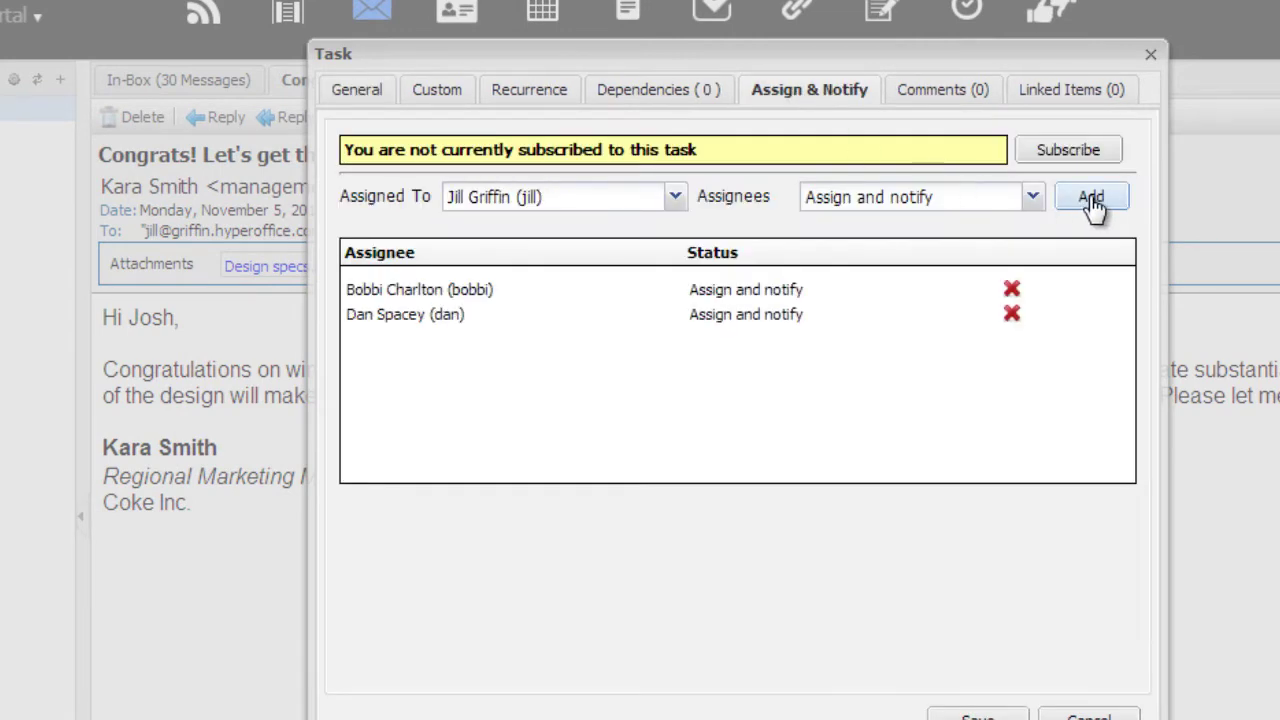
Link the existing document Design specs.docx from the Design group to the task.
{"action": "left_click", "coordinate": [1085, 92]}
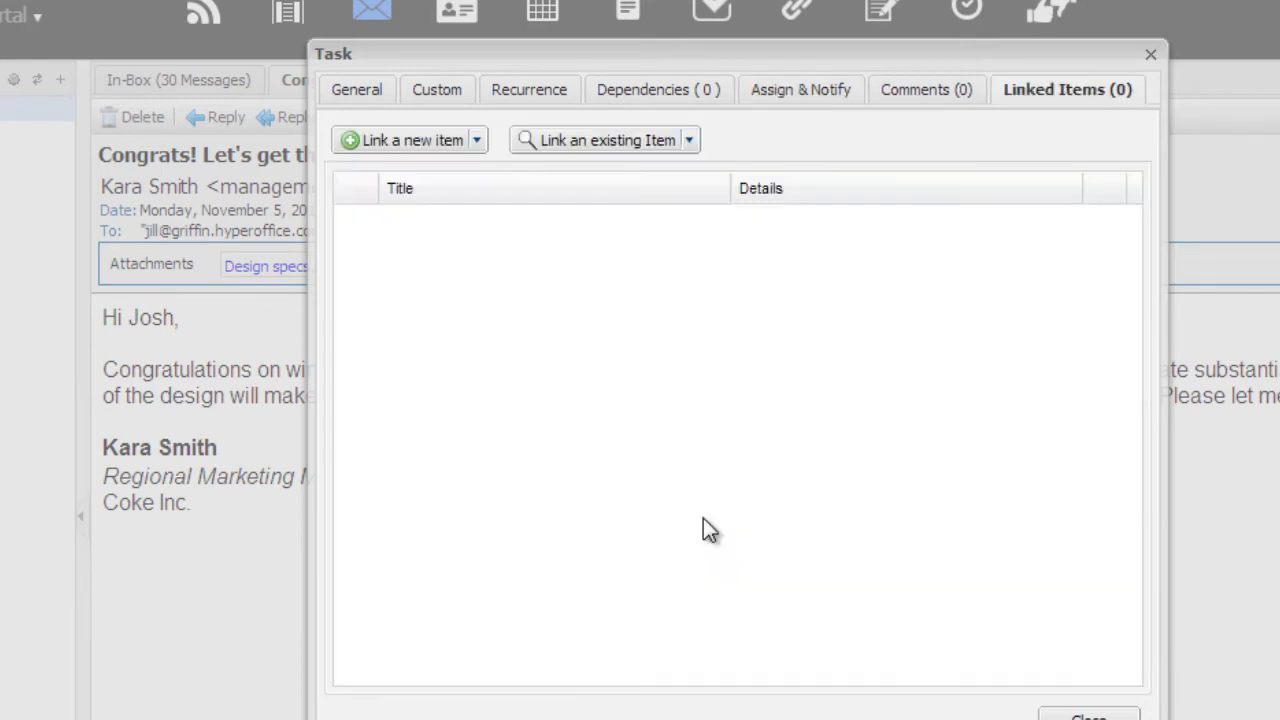
{"action": "left_click", "coordinate": [690, 142]}
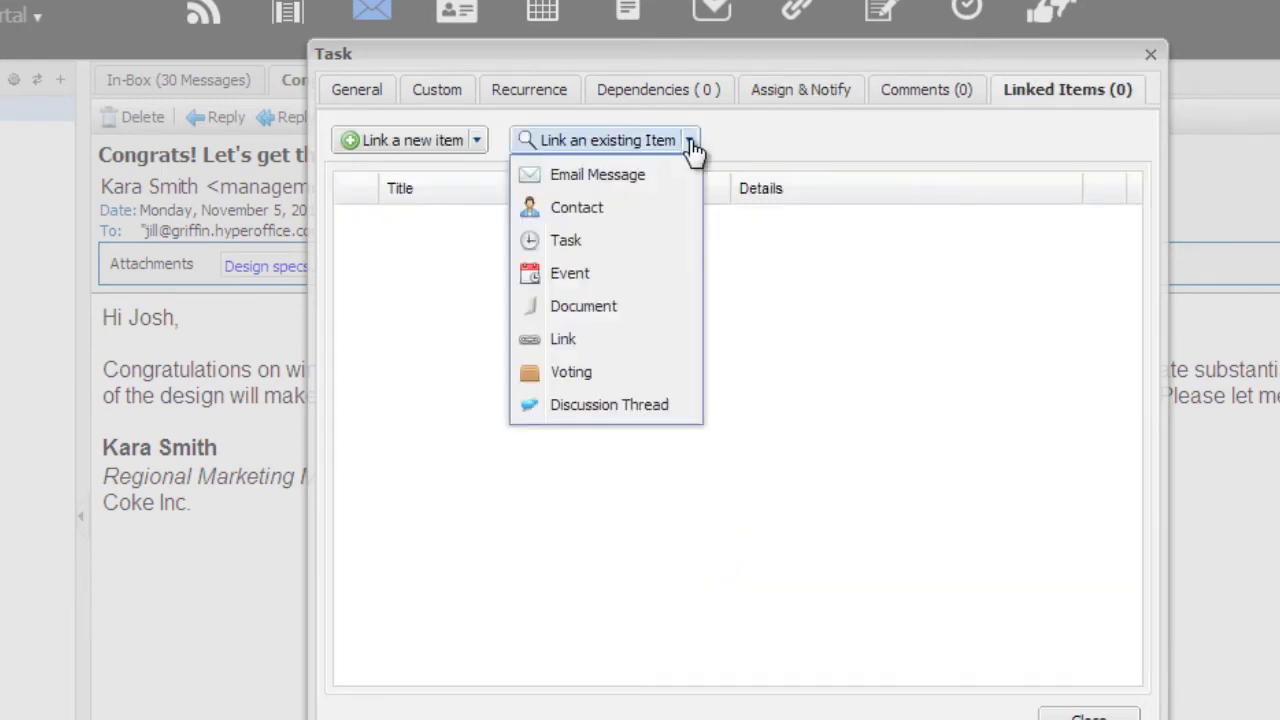
{"action": "left_click", "coordinate": [600, 306]}
{"action": "left_click", "coordinate": [1058, 305]}
{"action": "left_click", "coordinate": [366, 434]}
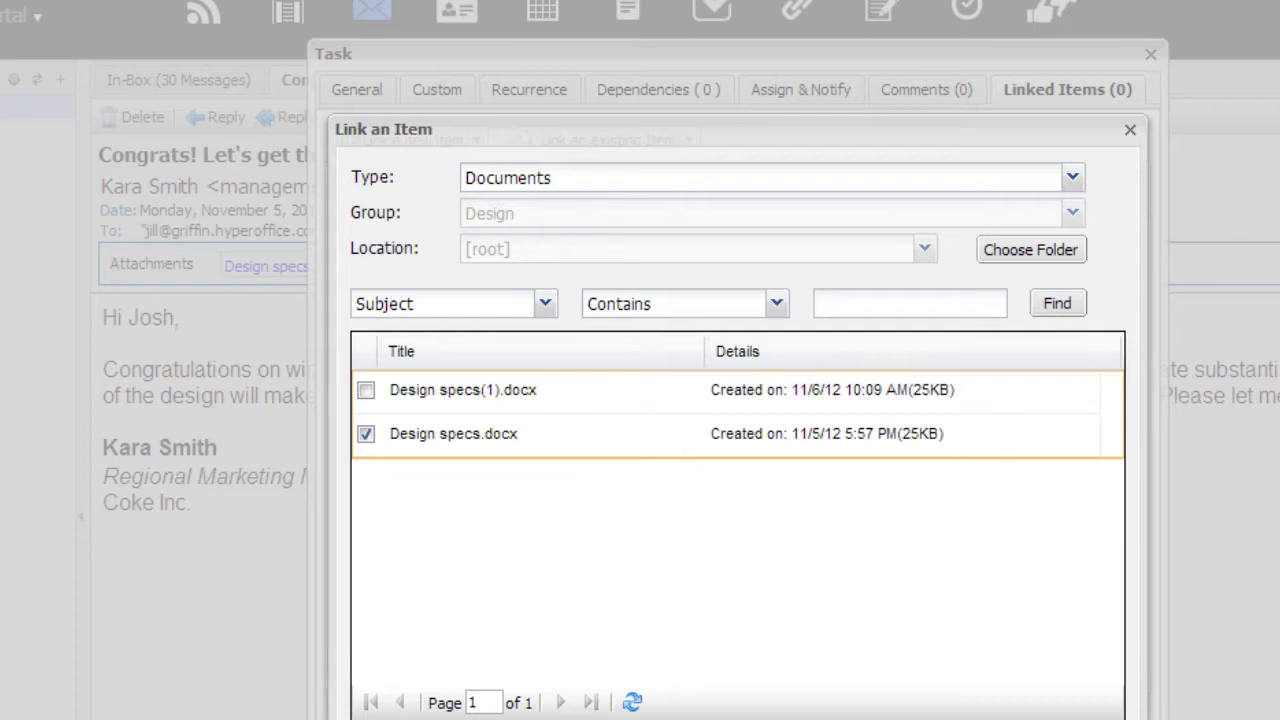
{"action": "key", "text": "Return"}
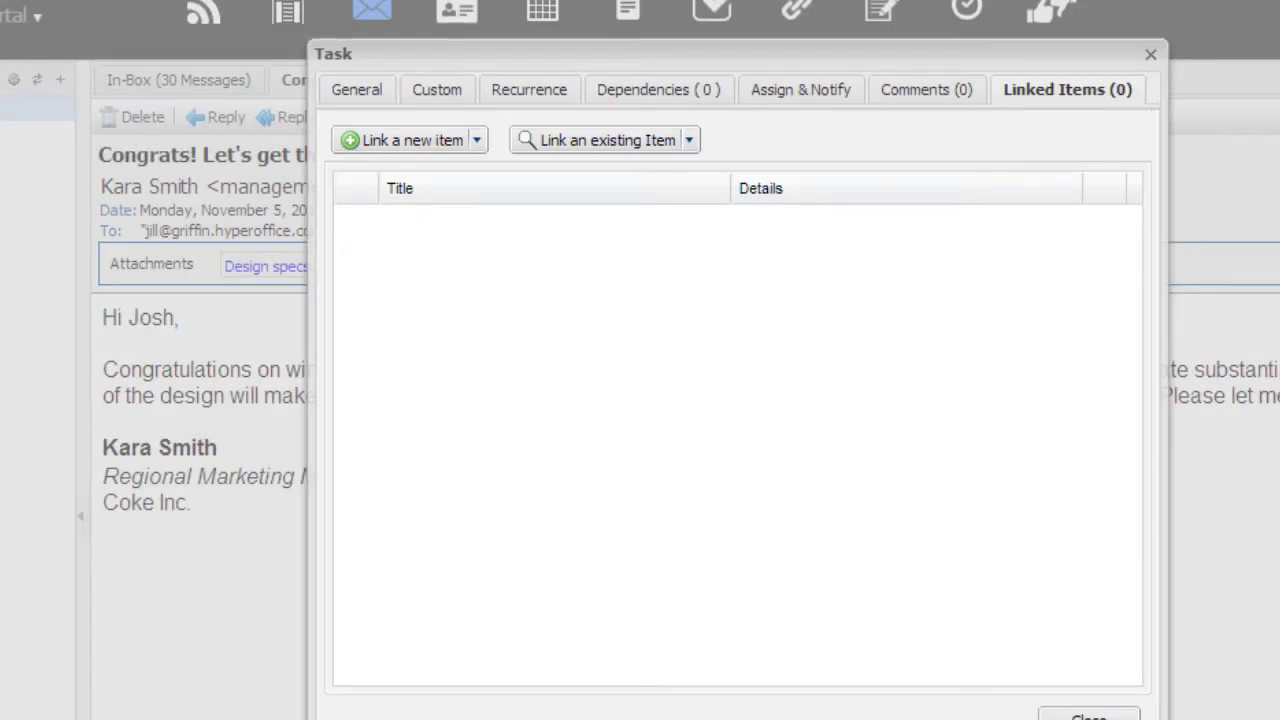
Link a new "Coke kickoff meeting" event on 11/7/12, 9:00 AM to 9:30 AM, with three added attendees, and save the task.
{"action": "left_click", "coordinate": [477, 140]}
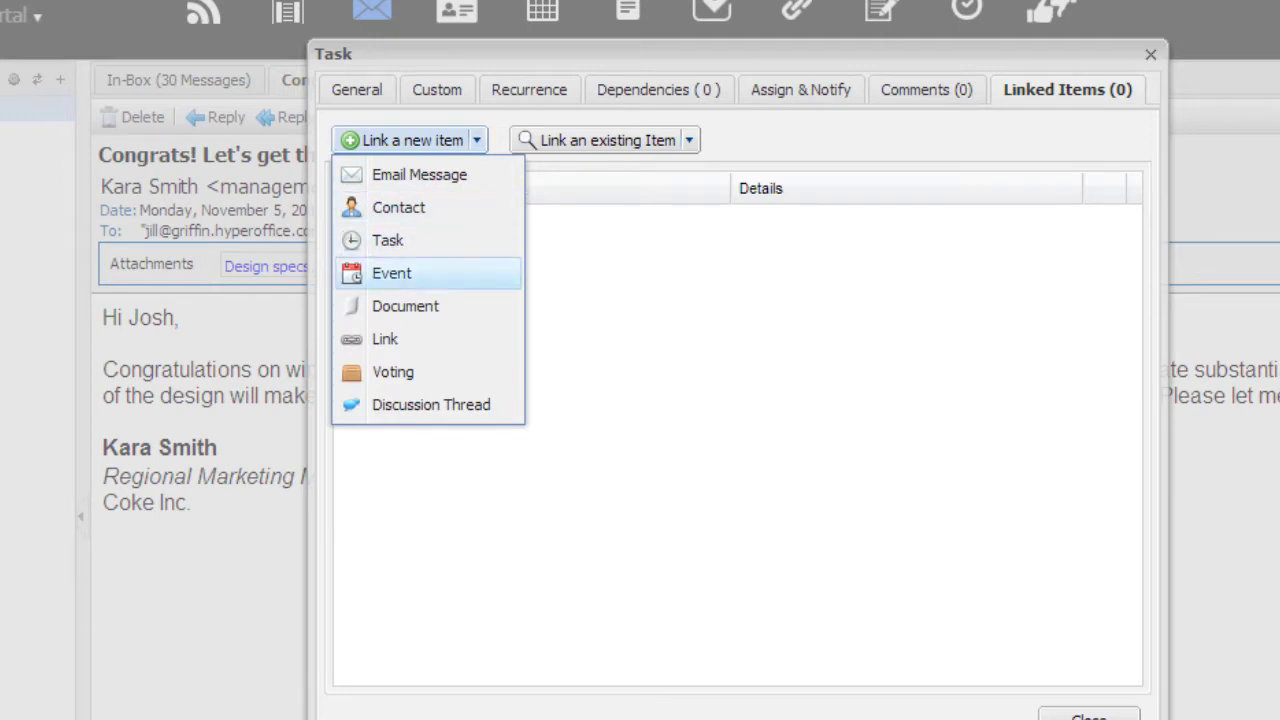
{"action": "left_click", "coordinate": [391, 273]}
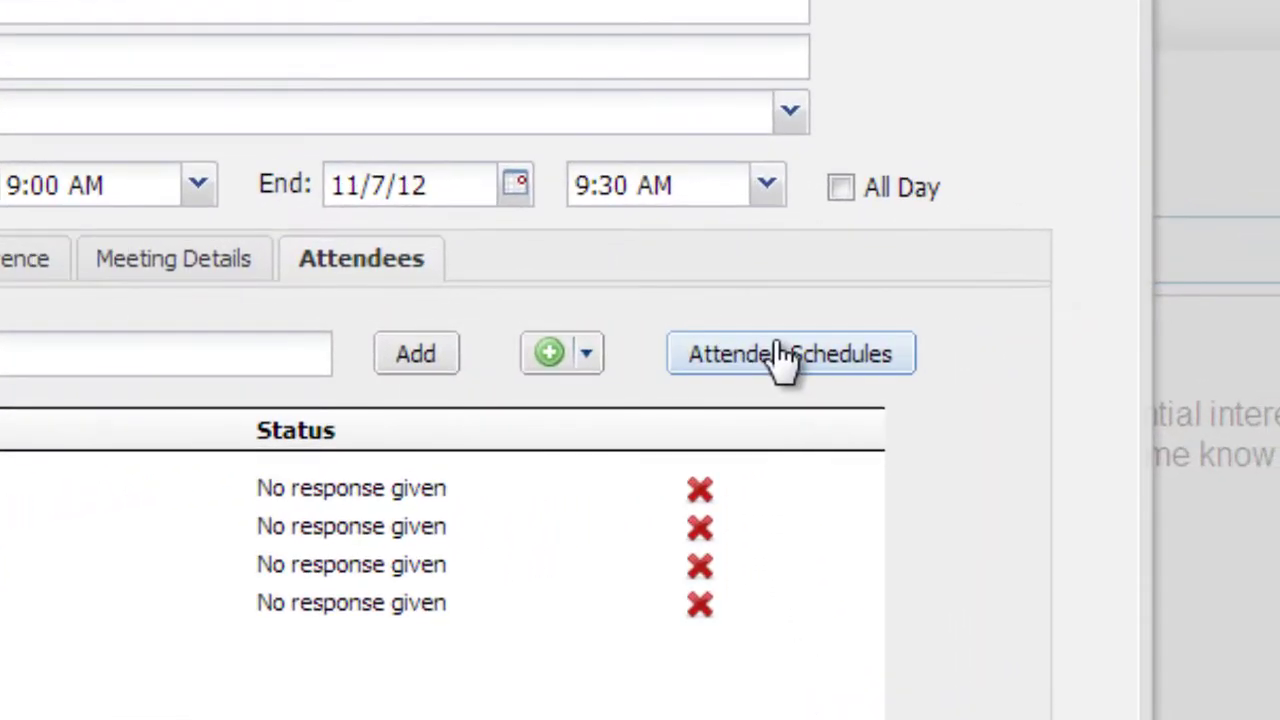
{"action": "left_click", "coordinate": [861, 347]}
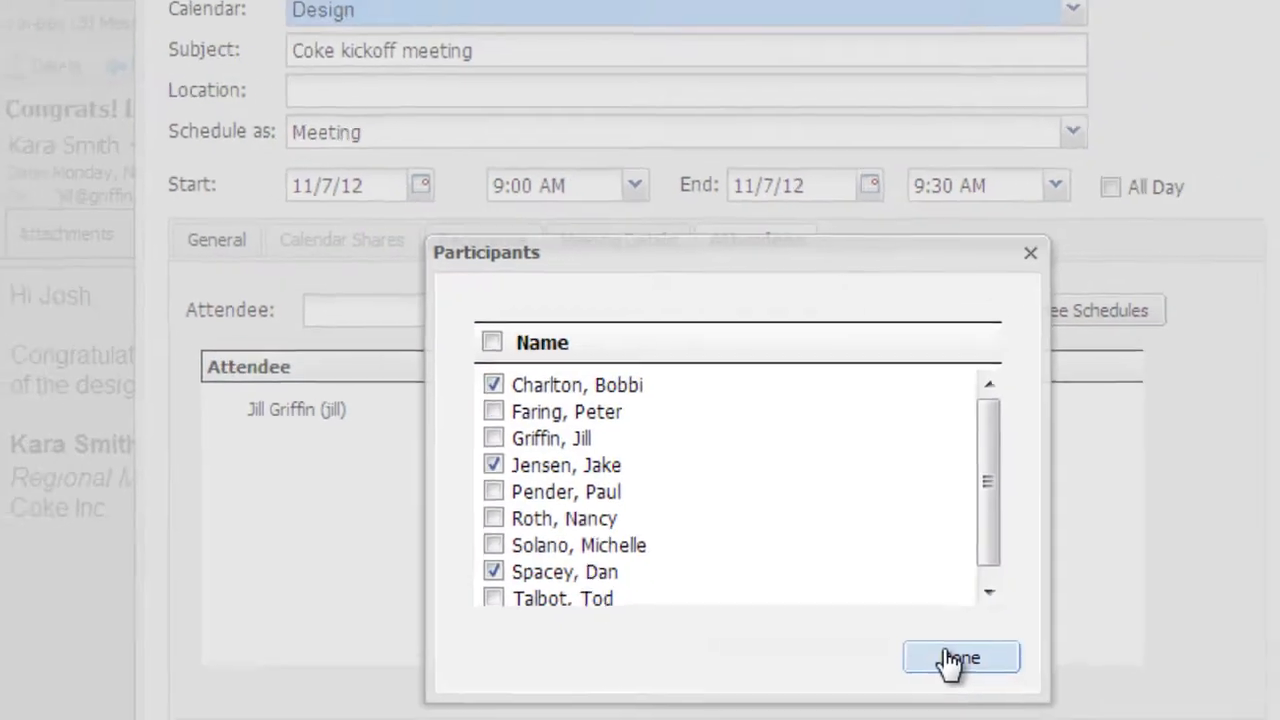
{"action": "left_click", "coordinate": [1034, 700]}
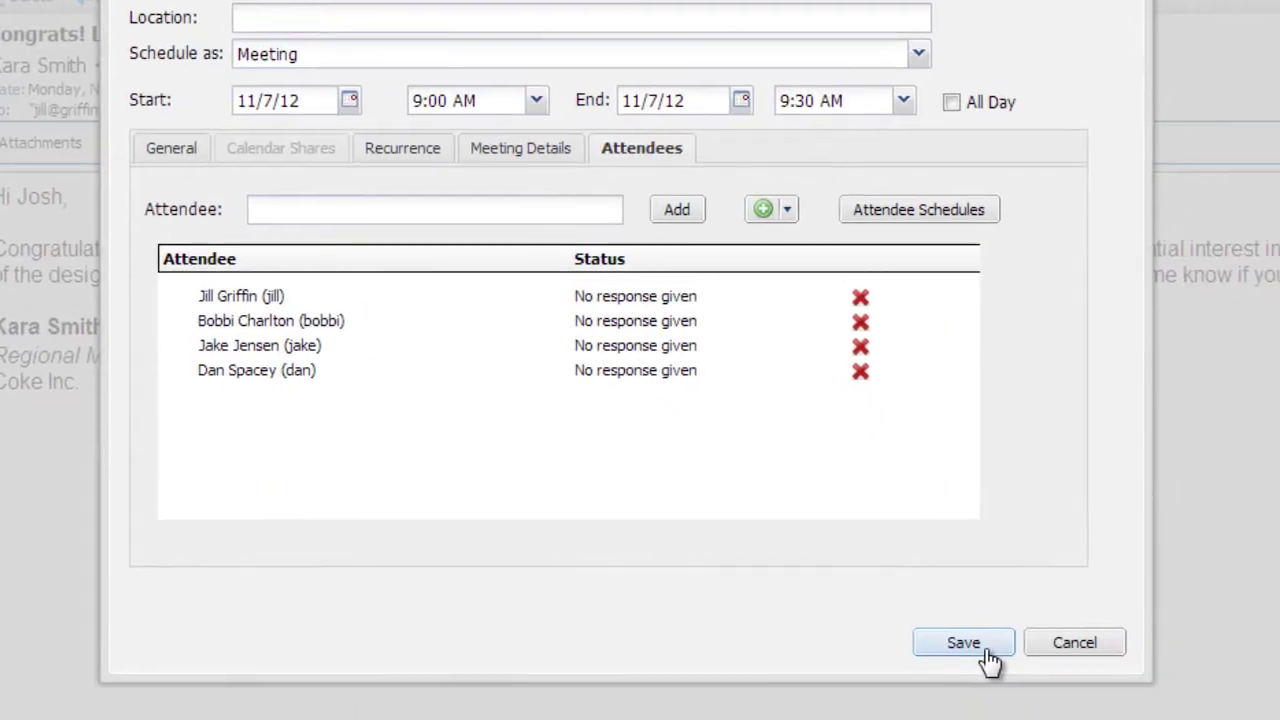
{"action": "left_click", "coordinate": [963, 645]}
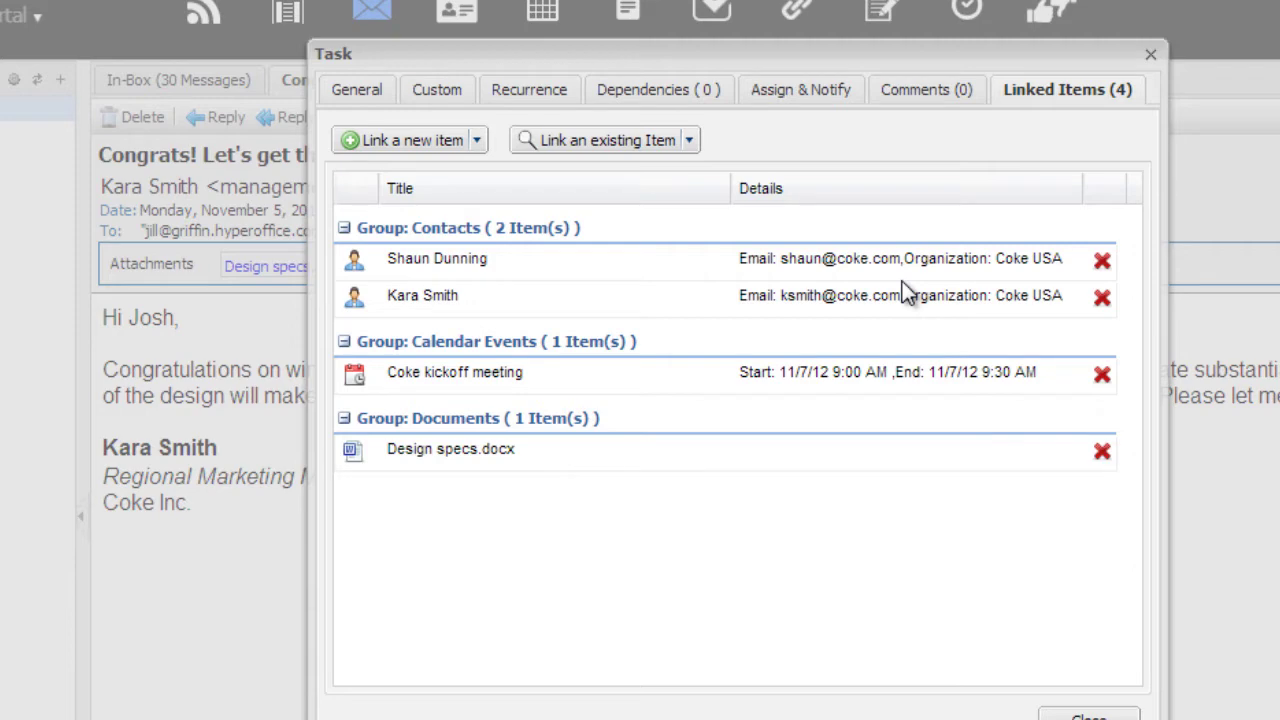
{"action": "left_click", "coordinate": [477, 142]}
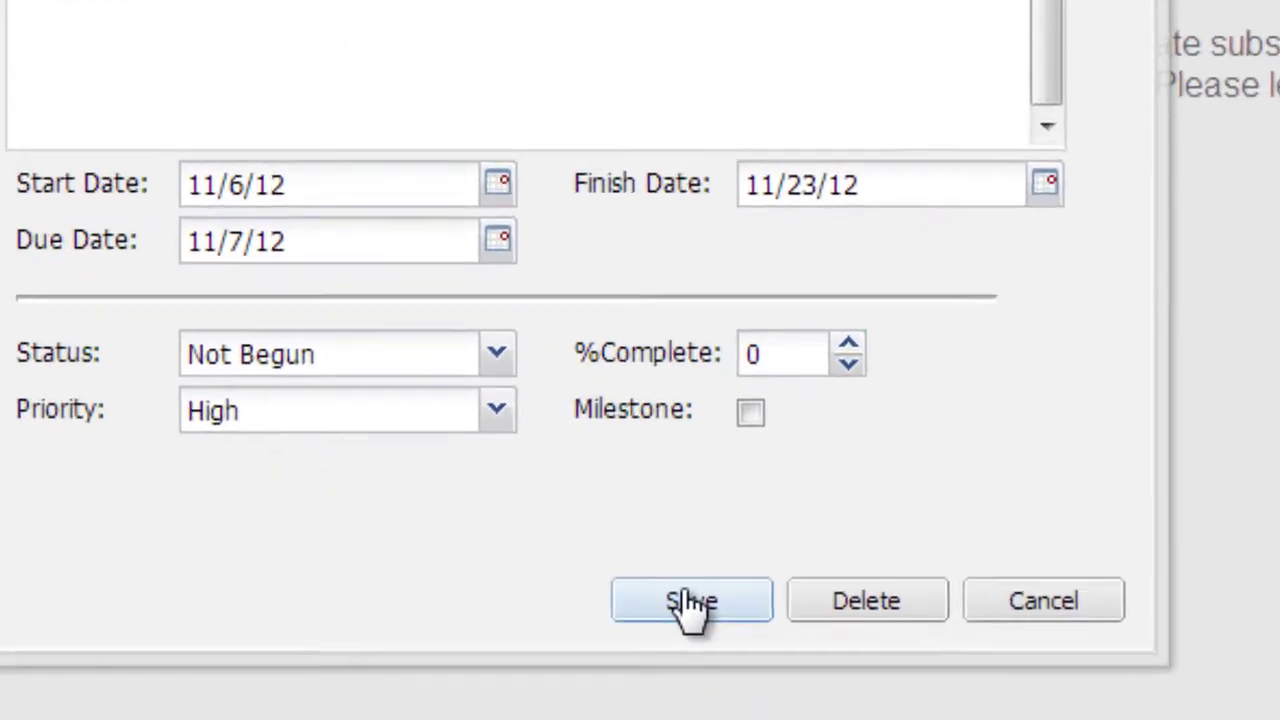
{"action": "left_click", "coordinate": [849, 714]}
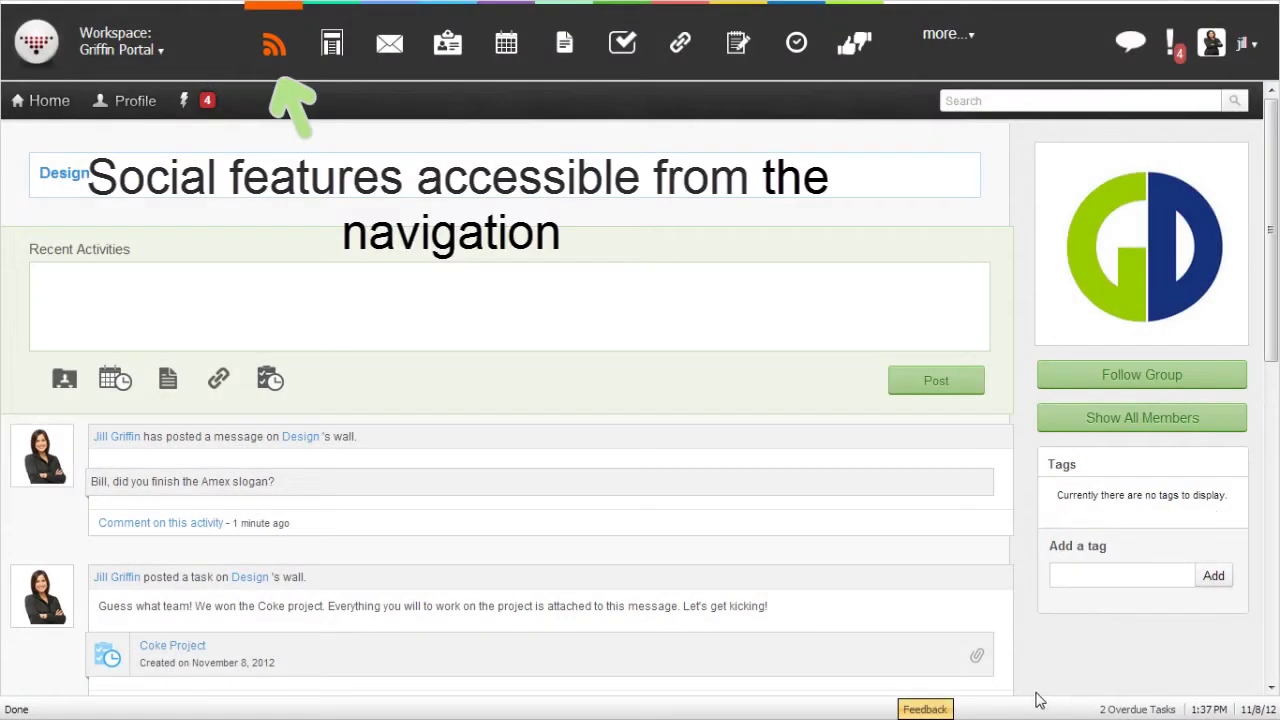
Draft the Design wall post "Guess what team...we won the Coke project!! Everything you need to work on the project is attached to this message. Let's get kicking!".
{"action": "left_click", "coordinate": [76, 283]}
{"action": "type", "text": "Guess what tea"}
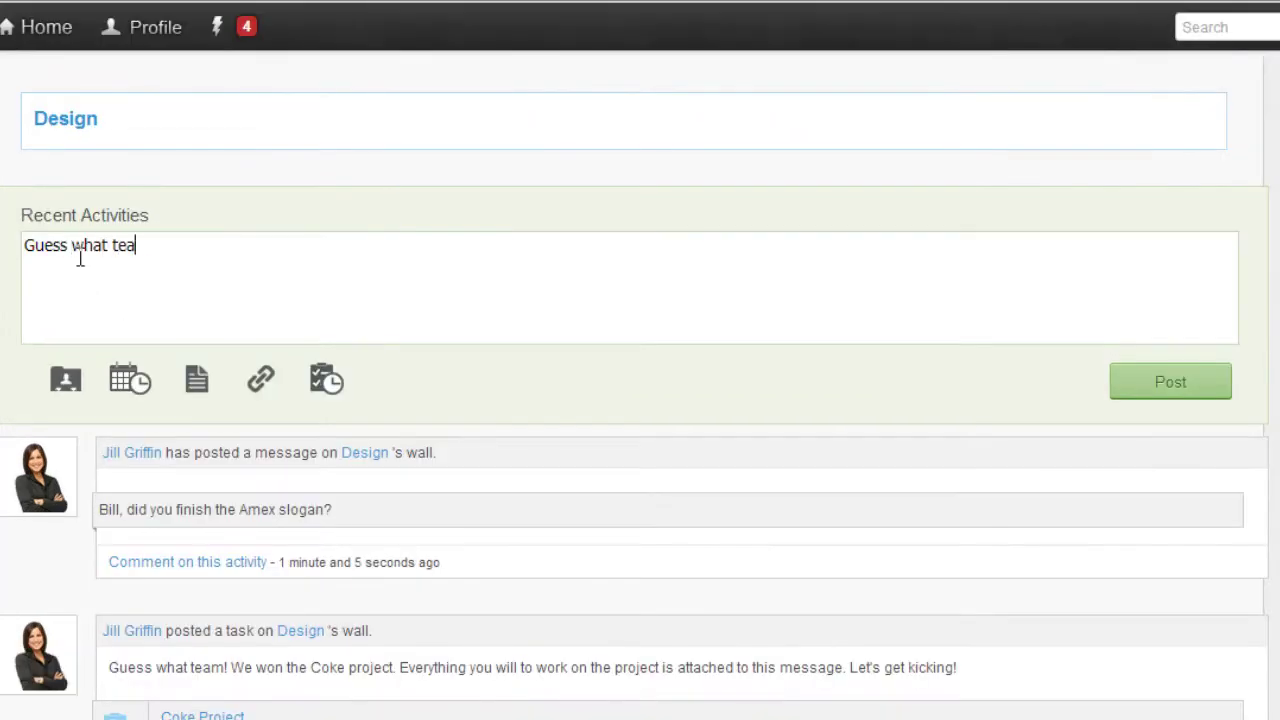
{"action": "type", "text": "m...we won the Coke project!! Everything you"}
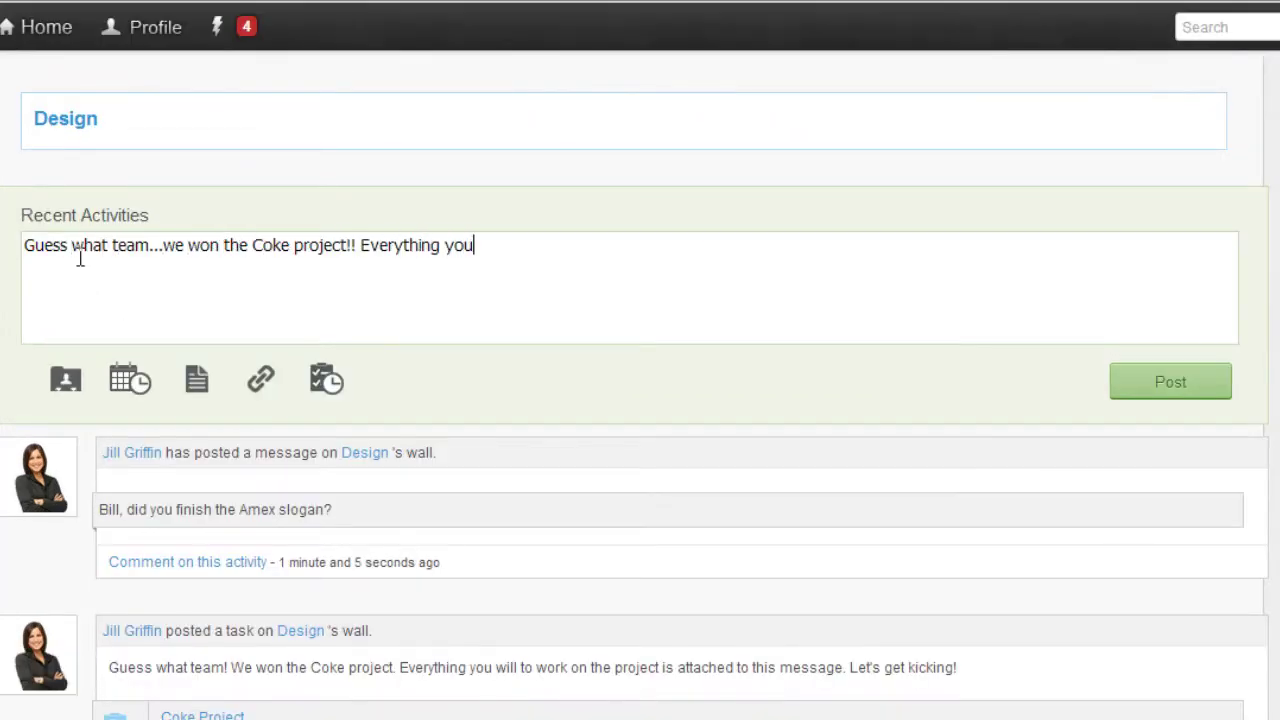
{"action": "type", "text": " need to work on the project is attached to this message. Let's get kicking!"}
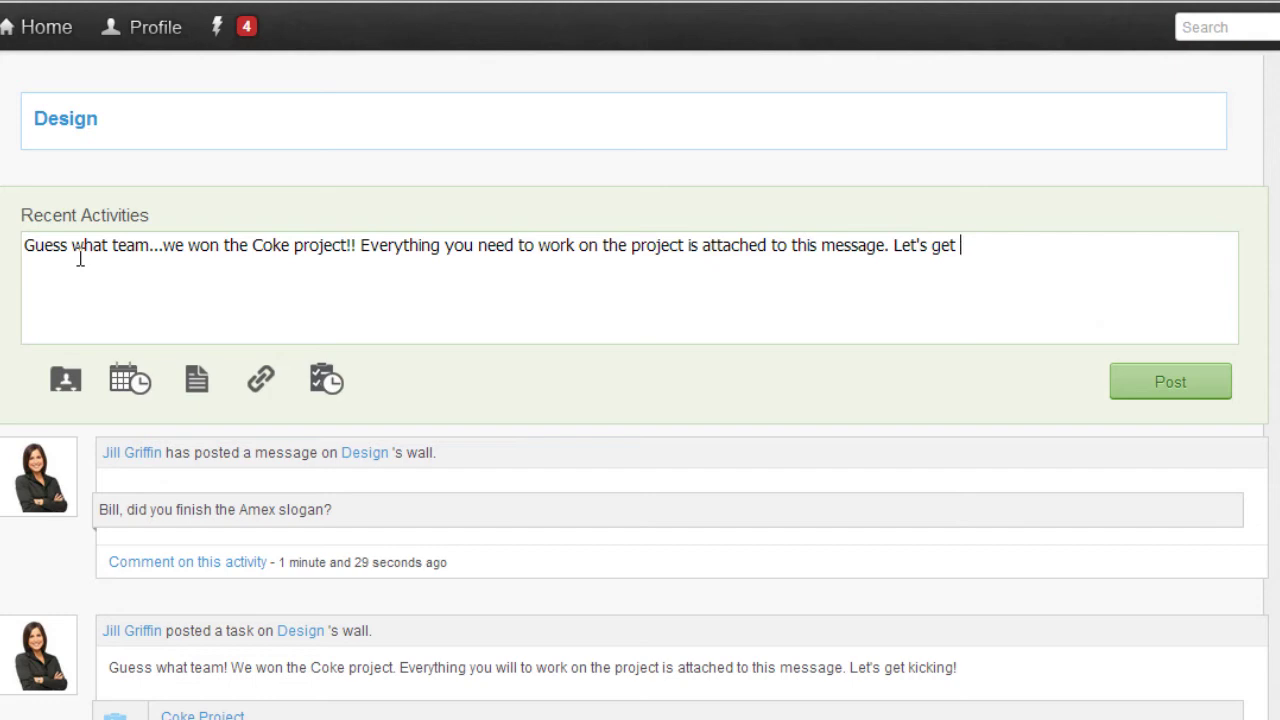
Attach the Coke Project task to the Design wall post.
{"action": "left_click", "coordinate": [327, 380]}
{"action": "left_click", "coordinate": [258, 688]}
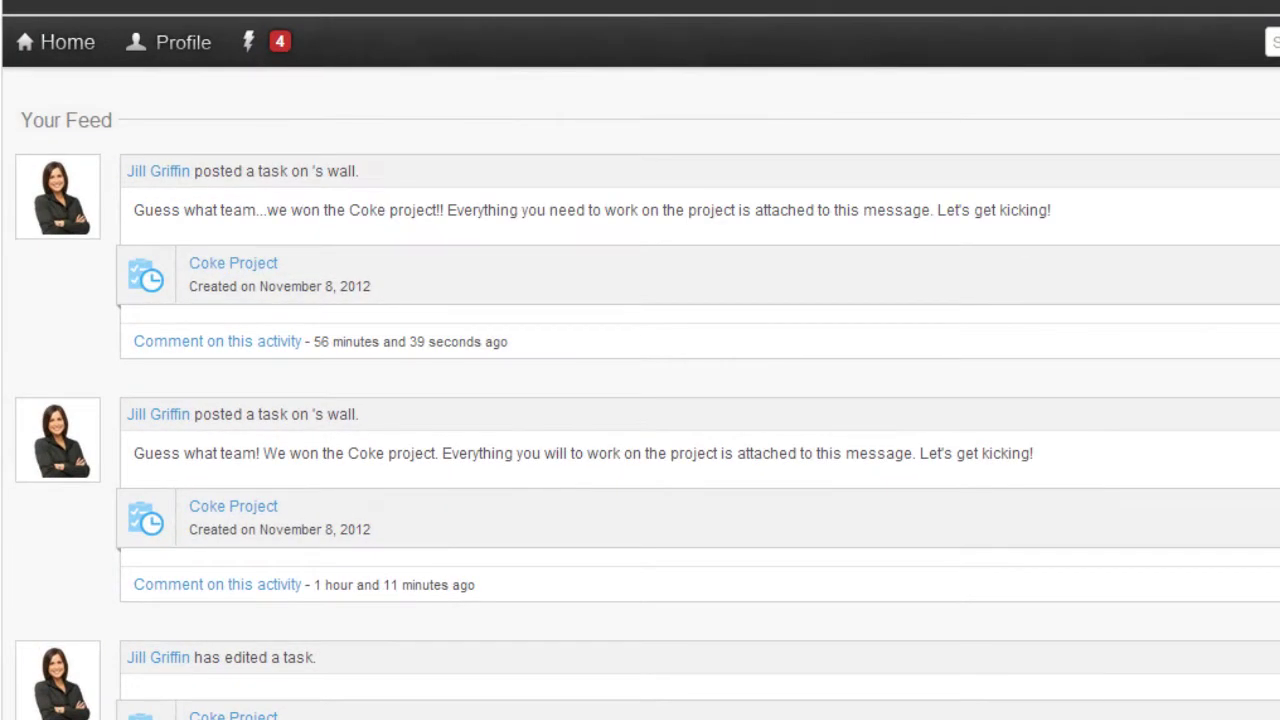
Post the comment "I need a clarification.." on the newest Coke Project post in the feed.
{"action": "left_click", "coordinate": [260, 341]}
{"action": "left_click", "coordinate": [271, 394]}
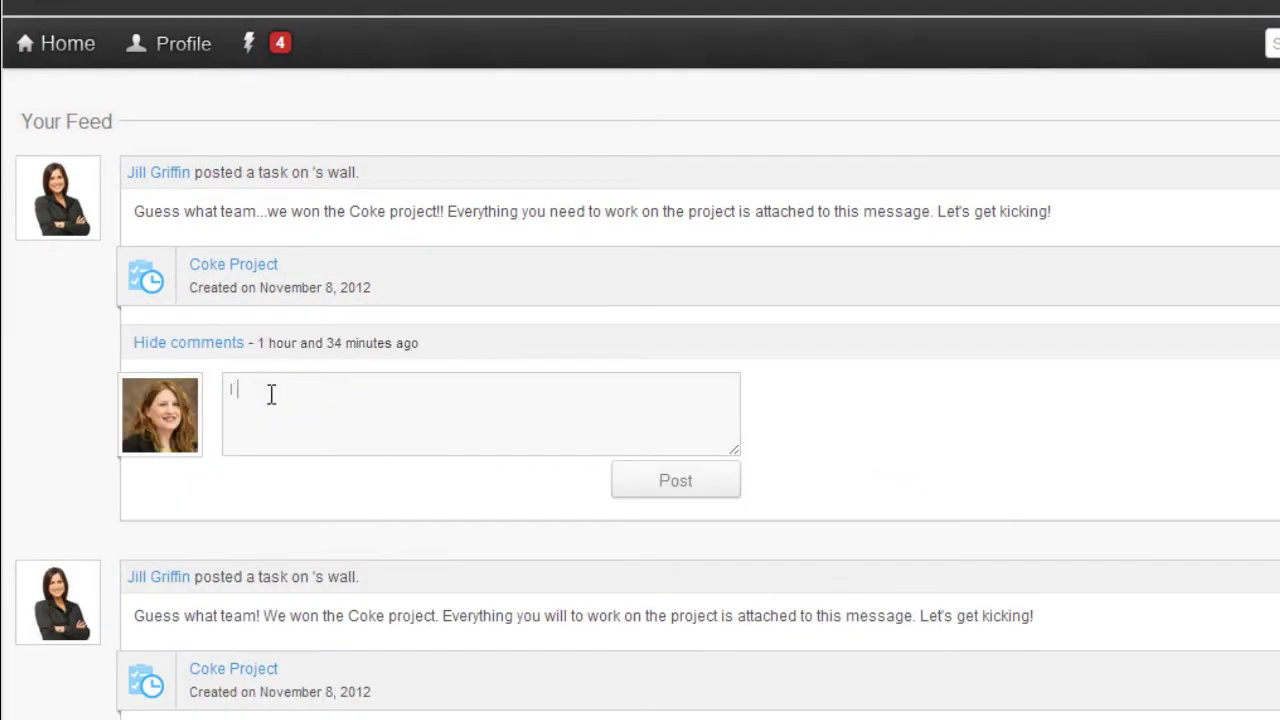
{"action": "type", "text": "I need a clarification.."}
{"action": "left_click", "coordinate": [631, 486]}
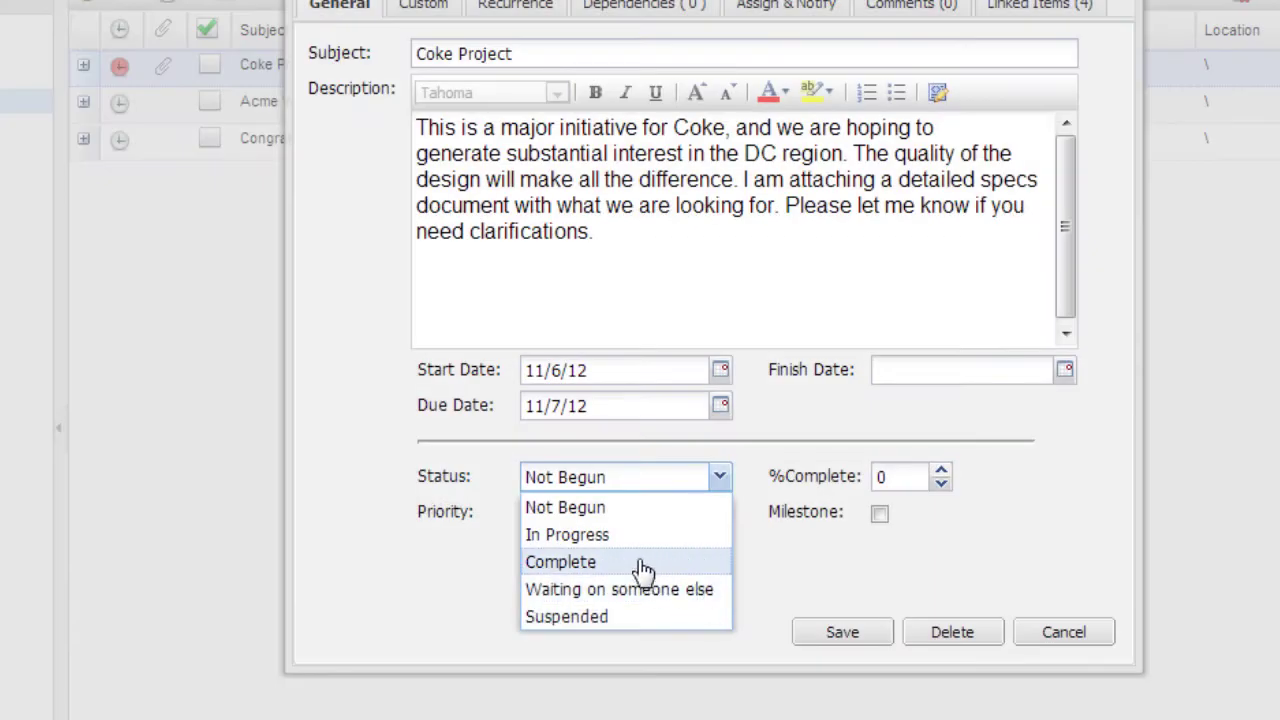
Set the Coke Project task's status to Complete.
{"action": "left_click", "coordinate": [637, 564]}
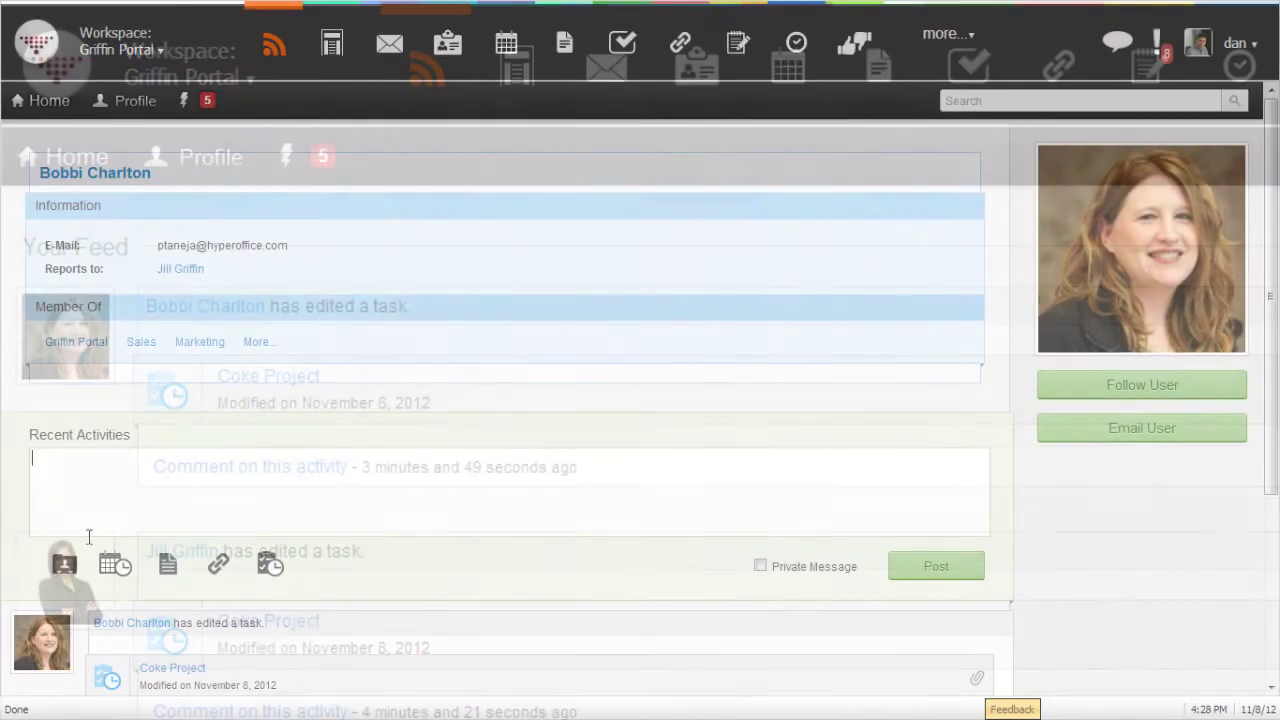
Write a message on the colleague's wall, greeting her by first name: "I found this design benchmarking article I thought you would like".
{"action": "type", "text": "Hey "}
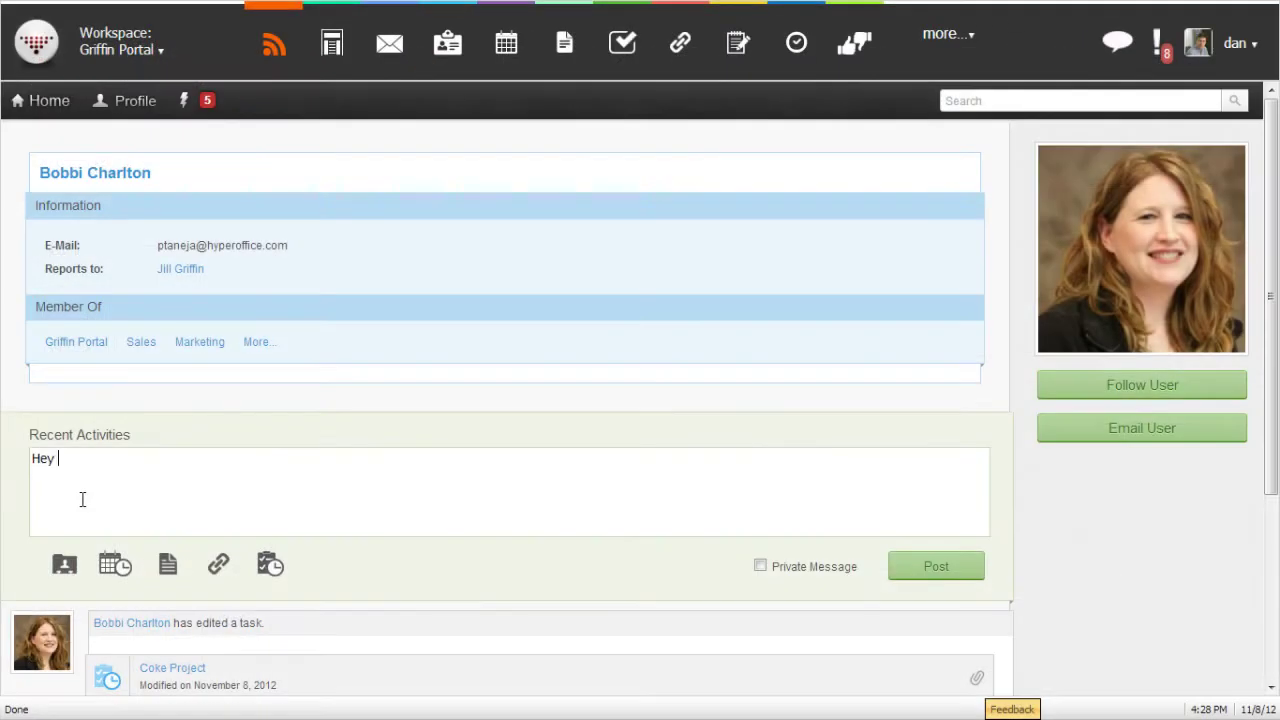
{"action": "type", "text": "Bobbi, I found this design benchmarking article"}
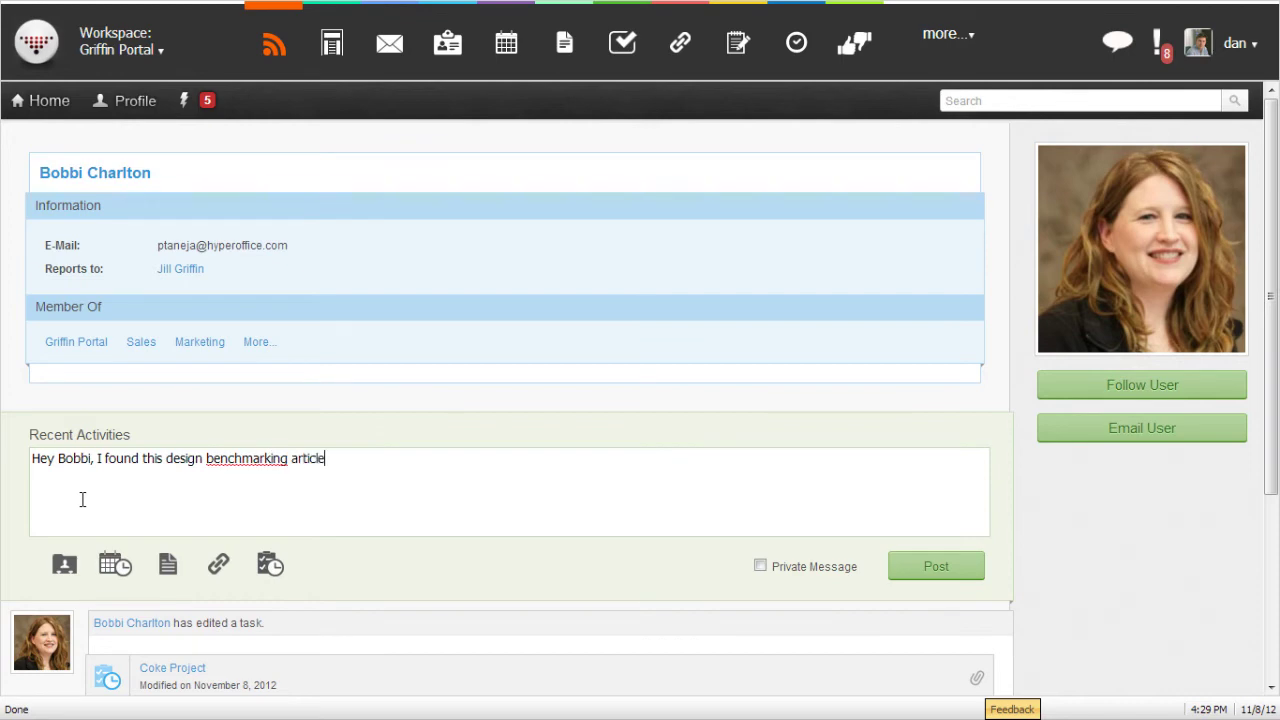
{"action": "type", "text": " I thought you would lik"}
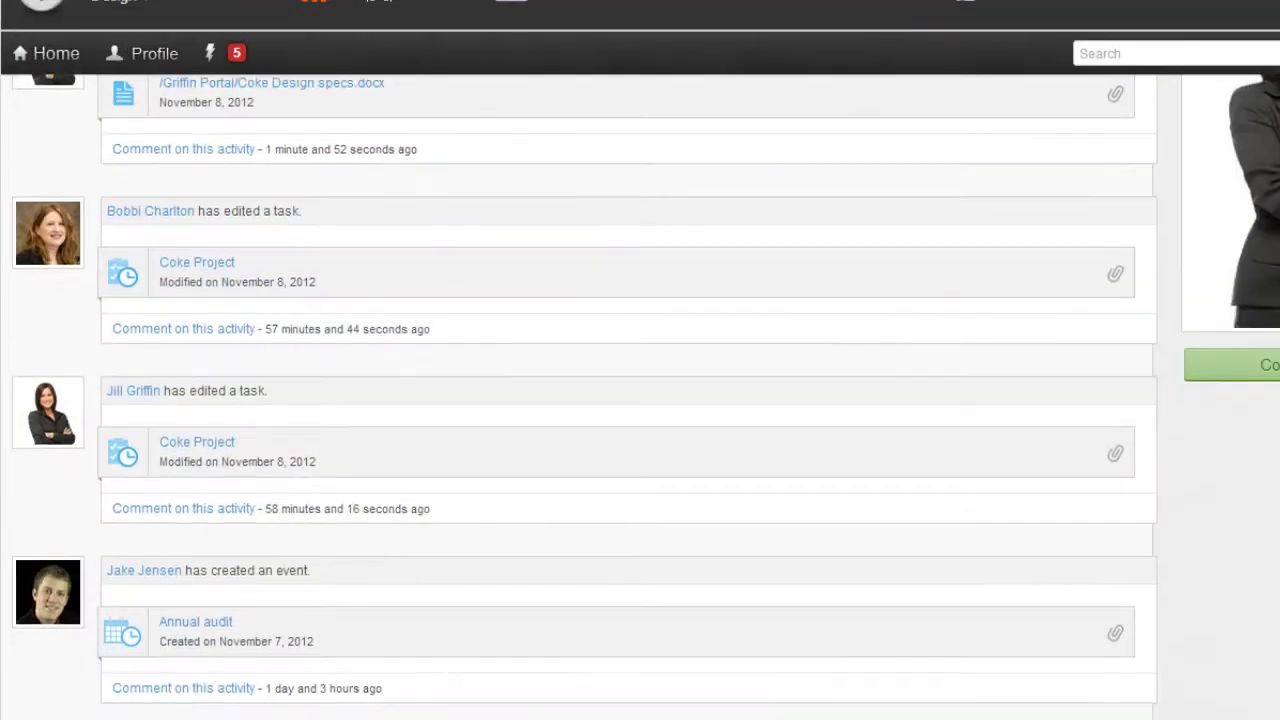
Comment on the Coke Design specs.docx rename activity: "Hey I noticed that you're working on a project with Coke. I've worked with Coke before".
{"action": "scroll", "coordinate": [640, 400], "scroll_direction": "down", "scroll_amount": 1}
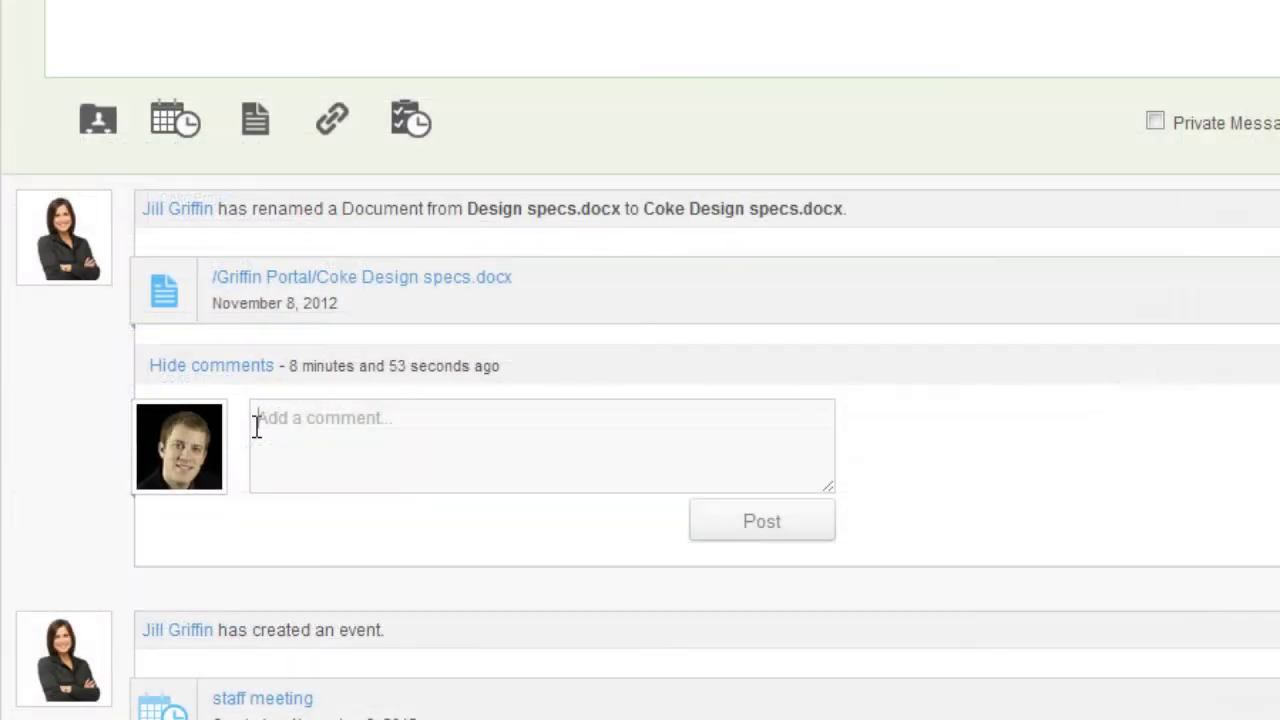
{"action": "type", "text": "Hey I noticed that you're working on a project with Co"}
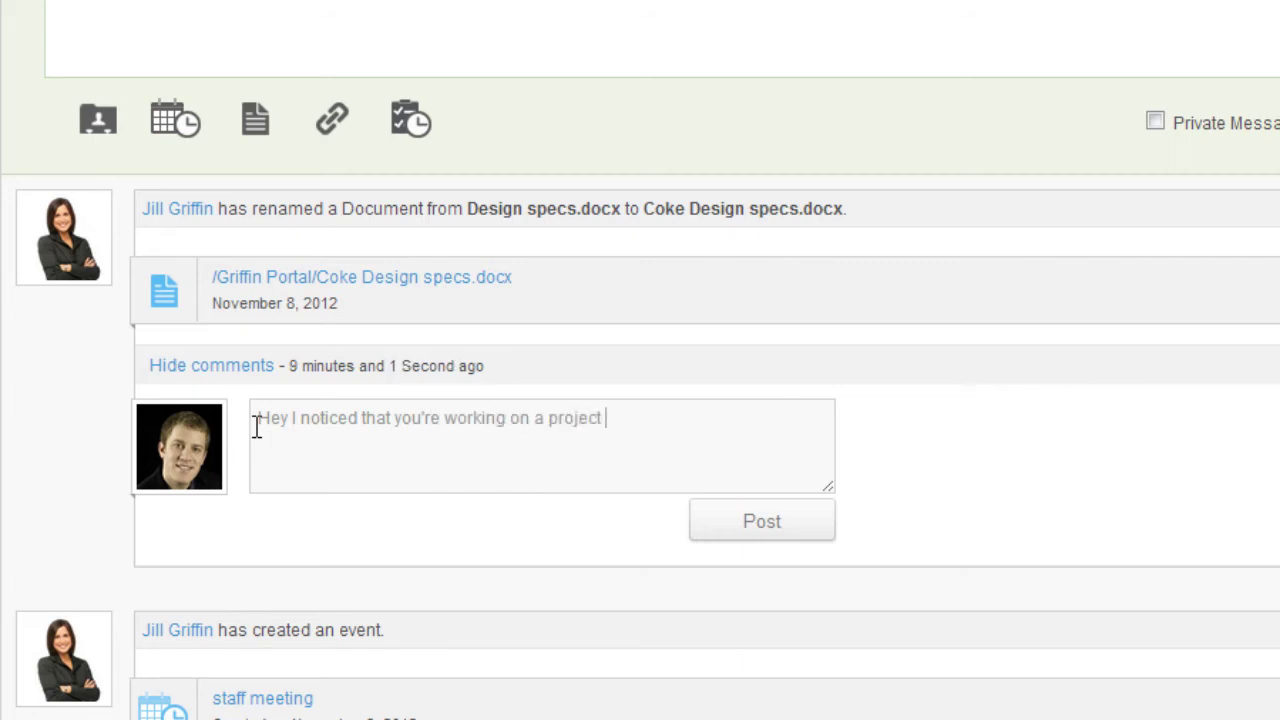
{"action": "type", "text": "ke. I've worked with Coke before"}
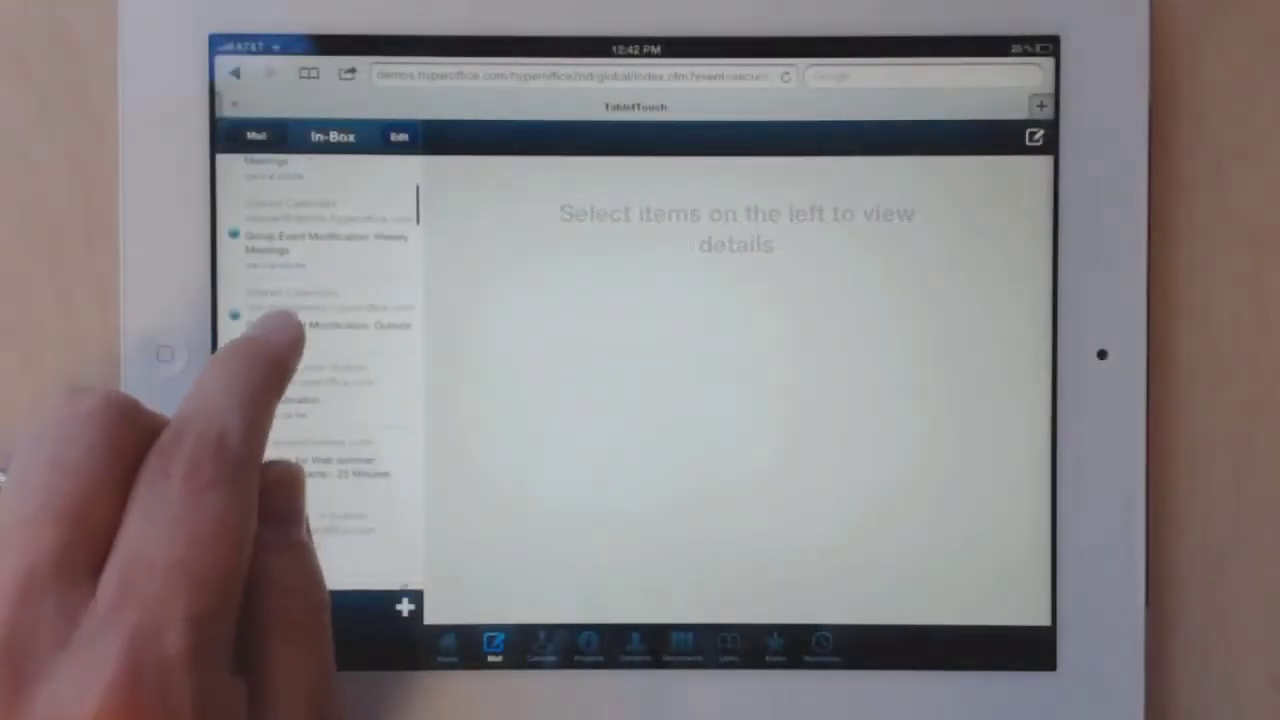
On the tablet, view the File Notification e-mail about Features Doc.docx and the notary task in the contract project.
{"action": "left_click", "coordinate": [300, 525]}
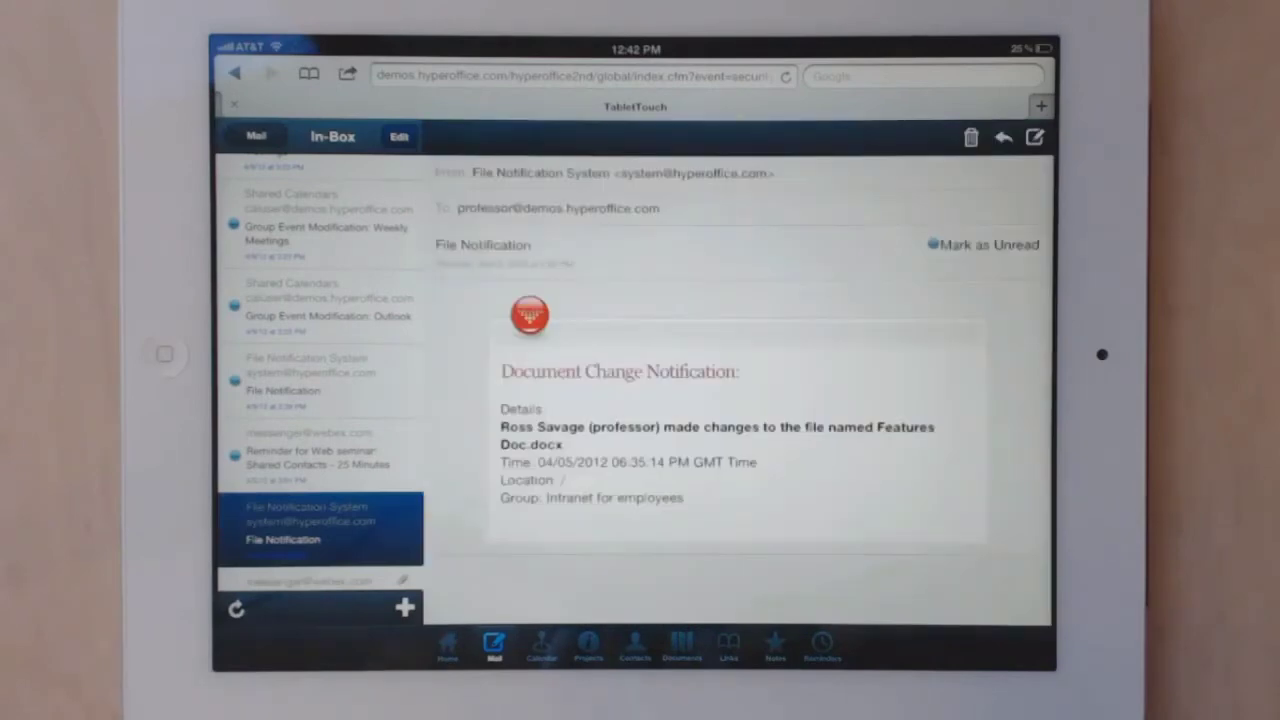
{"action": "left_click", "coordinate": [588, 645]}
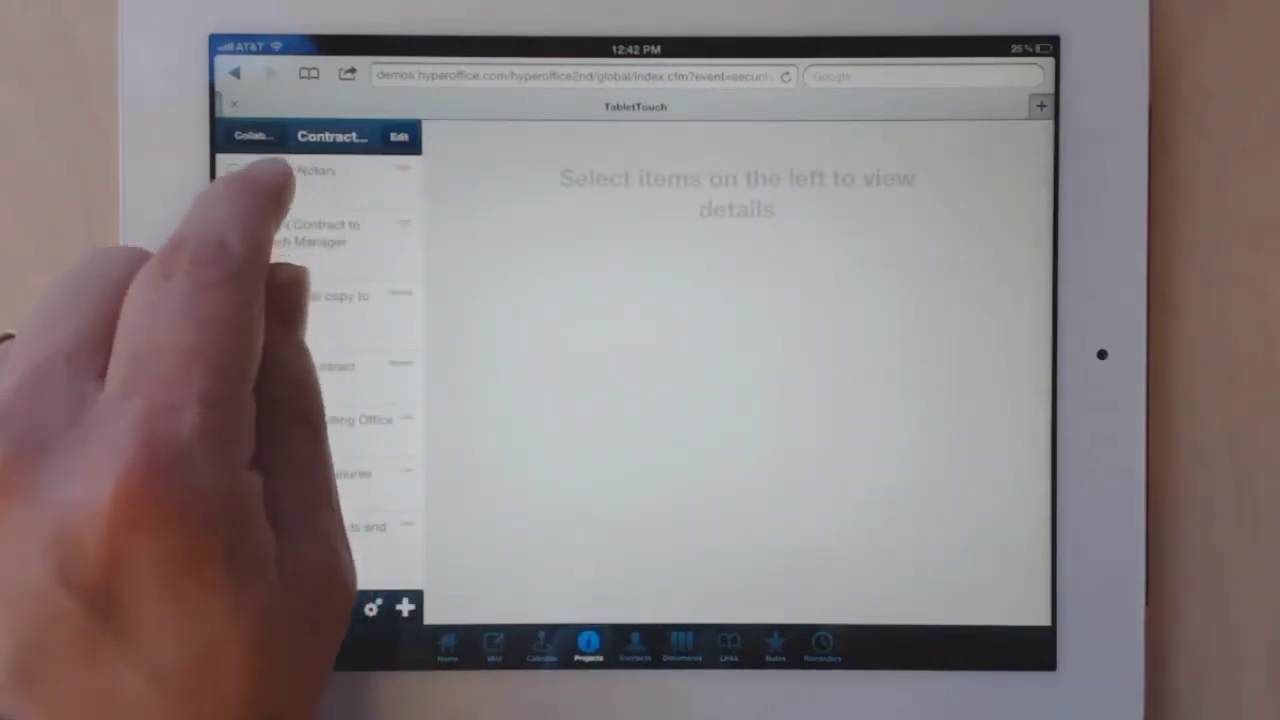
{"action": "left_click", "coordinate": [290, 172]}
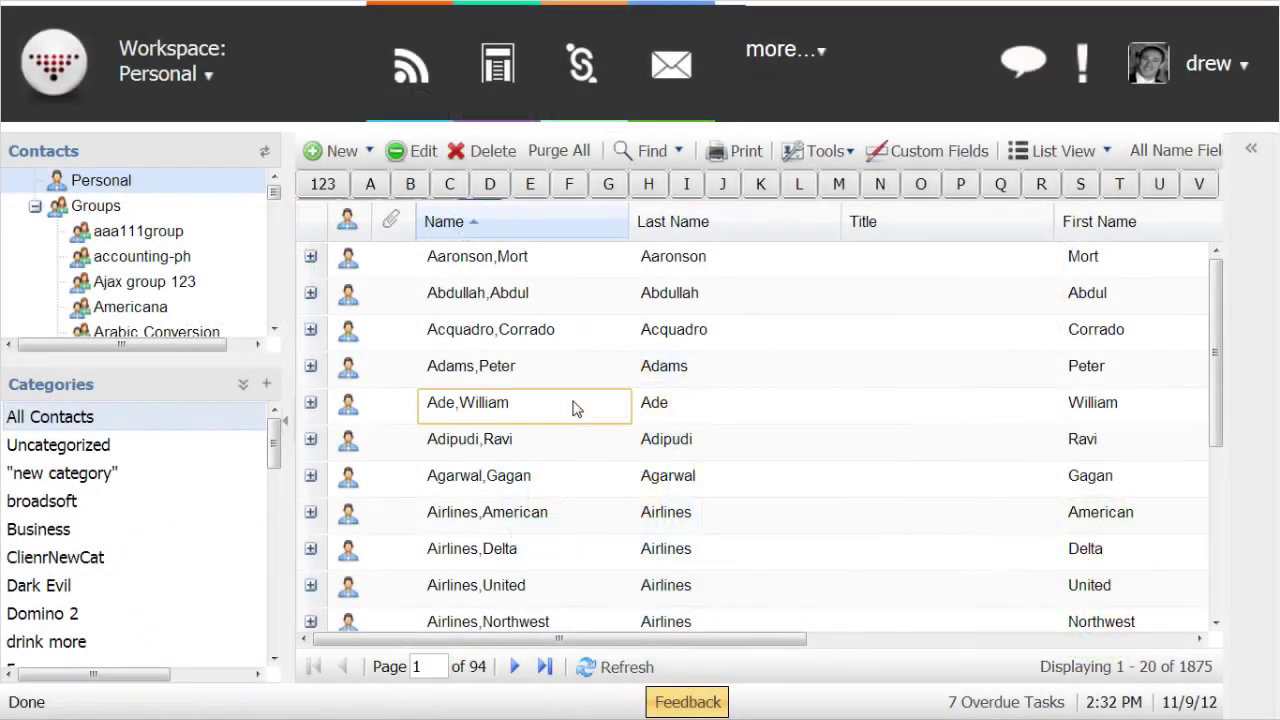
Bring up the item options for a contact and a task, and share the 9:00 AM reminder on August 16, 2012.
{"action": "right_click", "coordinate": [577, 326]}
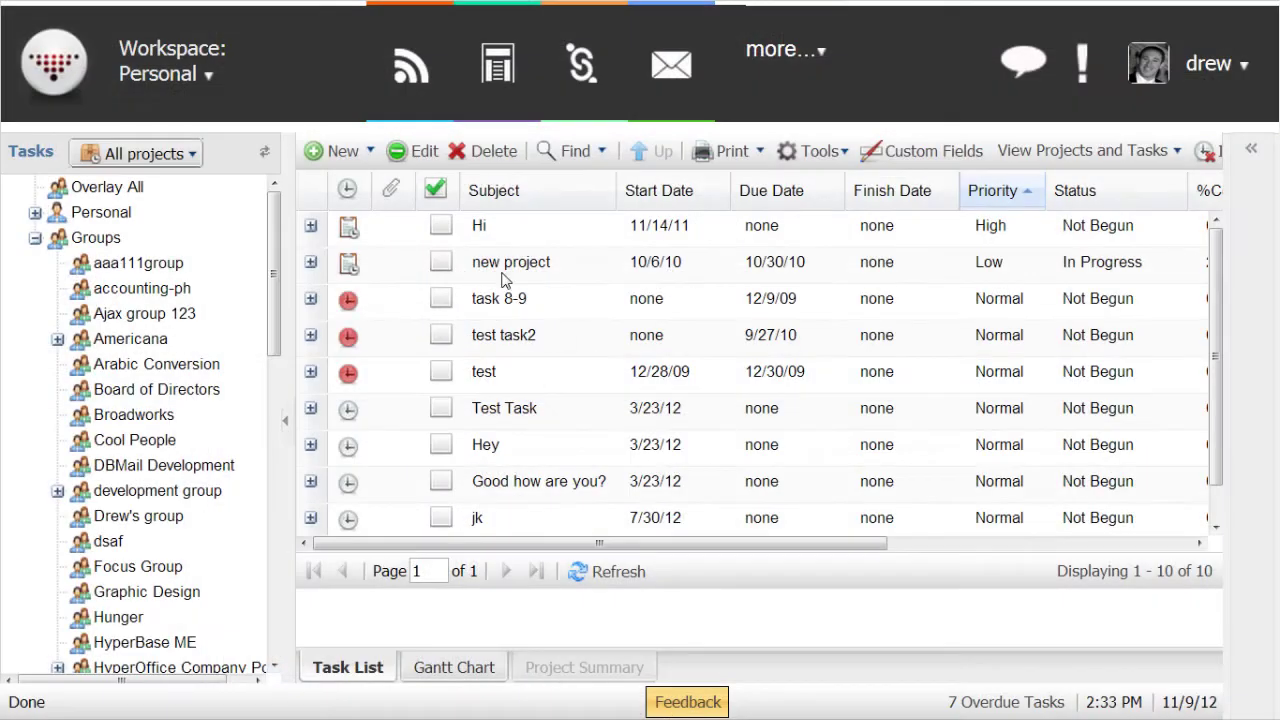
{"action": "right_click", "coordinate": [514, 210]}
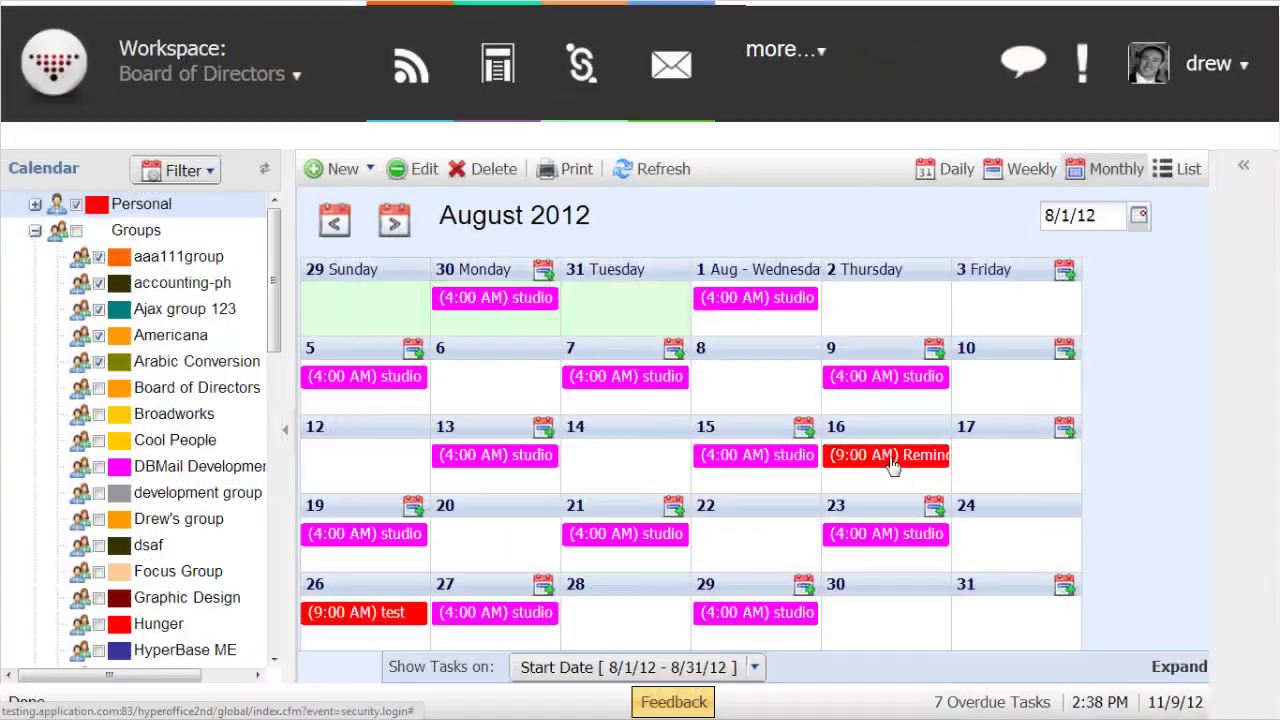
{"action": "right_click", "coordinate": [893, 467]}
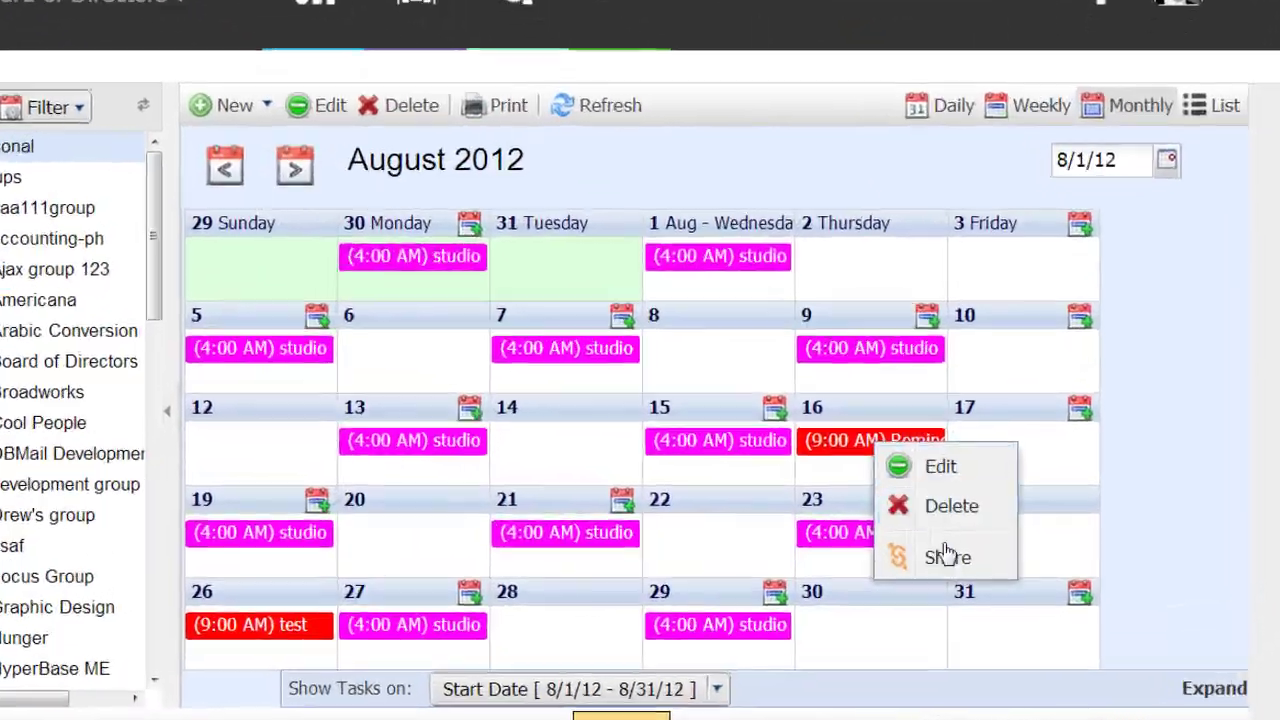
{"action": "left_click", "coordinate": [947, 558]}
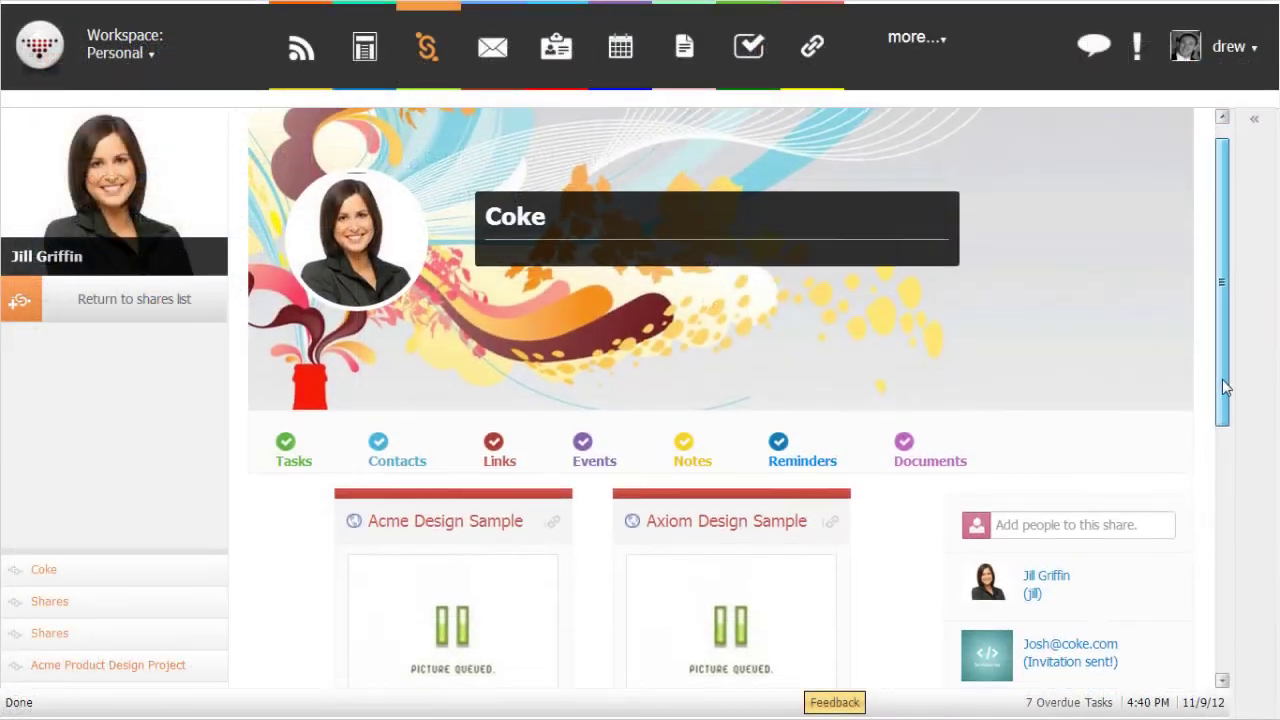
Invite two more people at Coke to the Coke share by their e-mail addresses.
{"action": "scroll", "coordinate": [1221, 425], "scroll_direction": "down", "scroll_amount": 2}
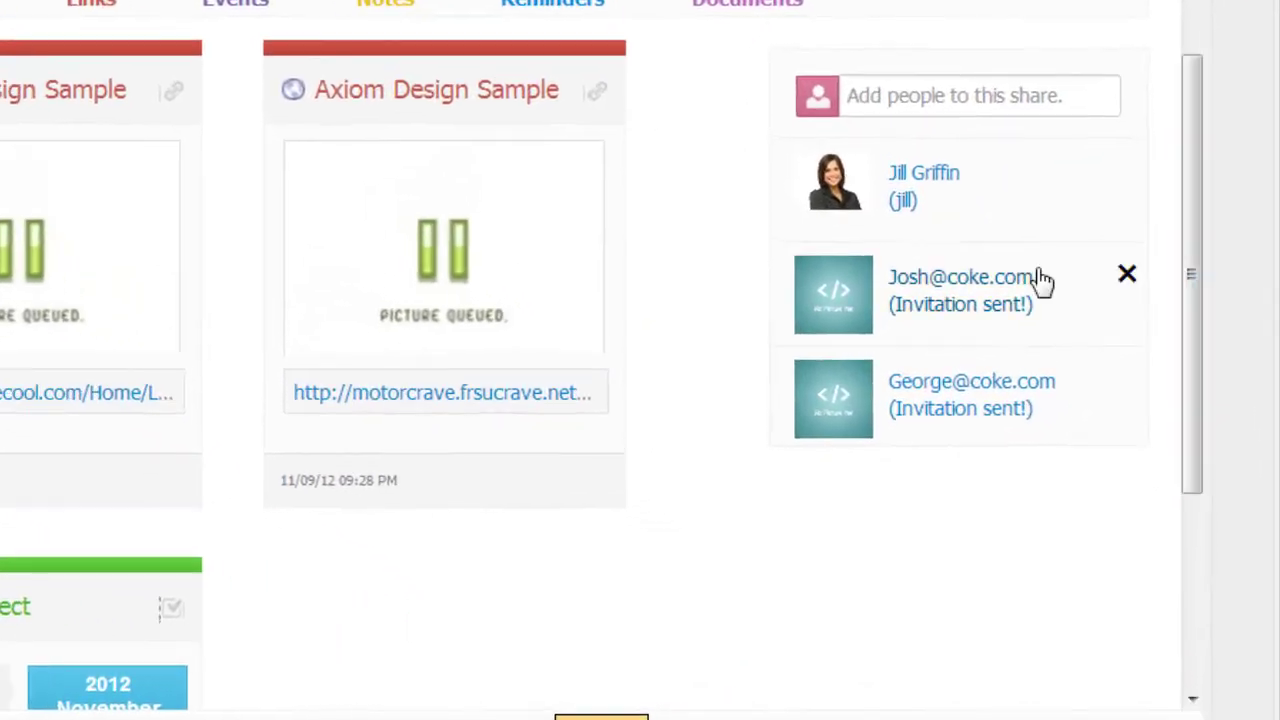
{"action": "left_click", "coordinate": [884, 95]}
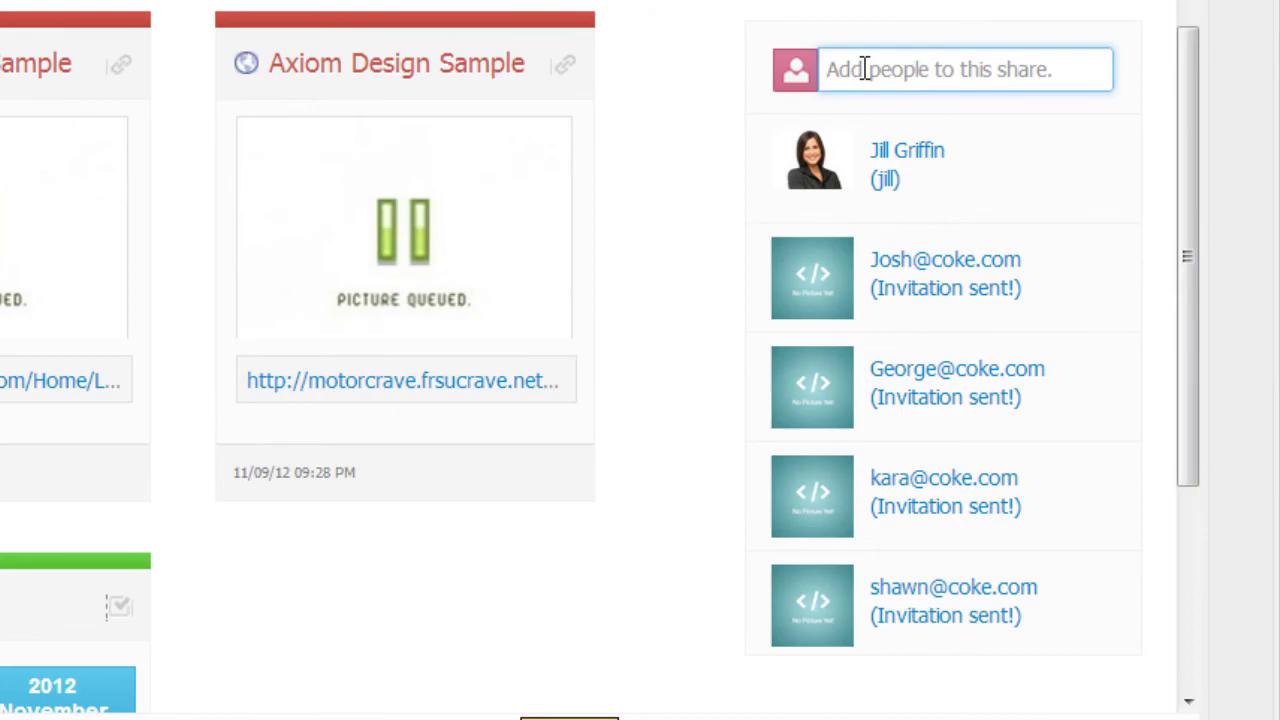